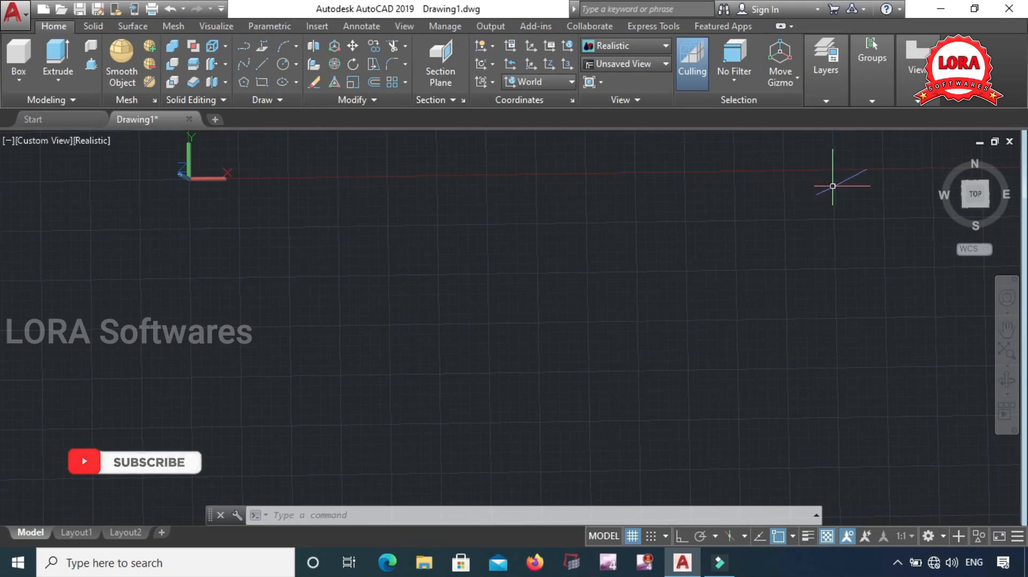
Create a section plane lengthwise through the house model, from beyond the open terrace end to beyond the bathroom end.
{"action": "middle_click_drag", "start_coordinate": [644, 255], "coordinate": [710, 431]}
{"action": "middle_click_drag", "start_coordinate": [699, 266], "coordinate": [502, 383]}
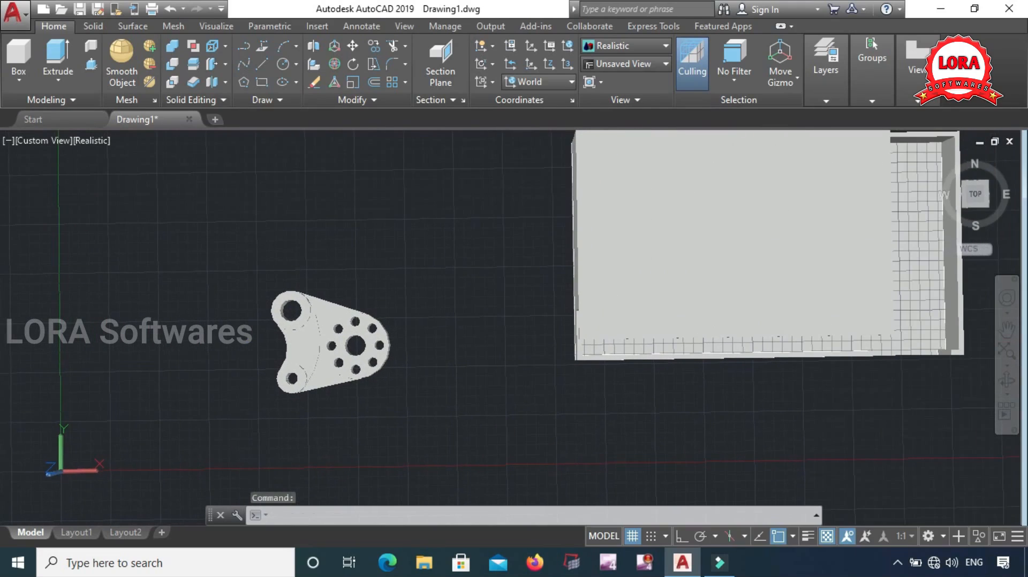
{"action": "middle_click_drag", "start_coordinate": [851, 206], "coordinate": [778, 221]}
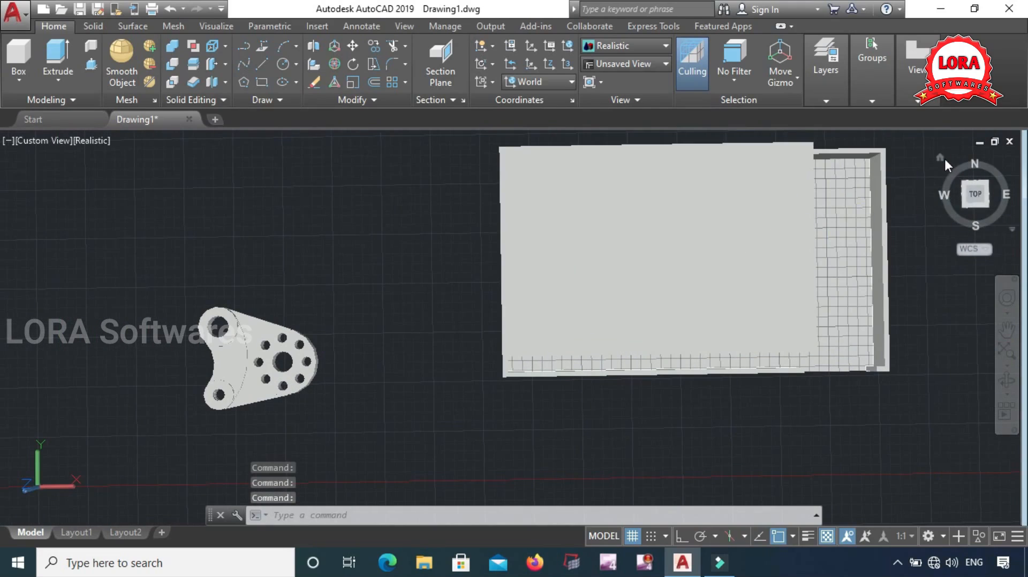
{"action": "left_click", "coordinate": [943, 159]}
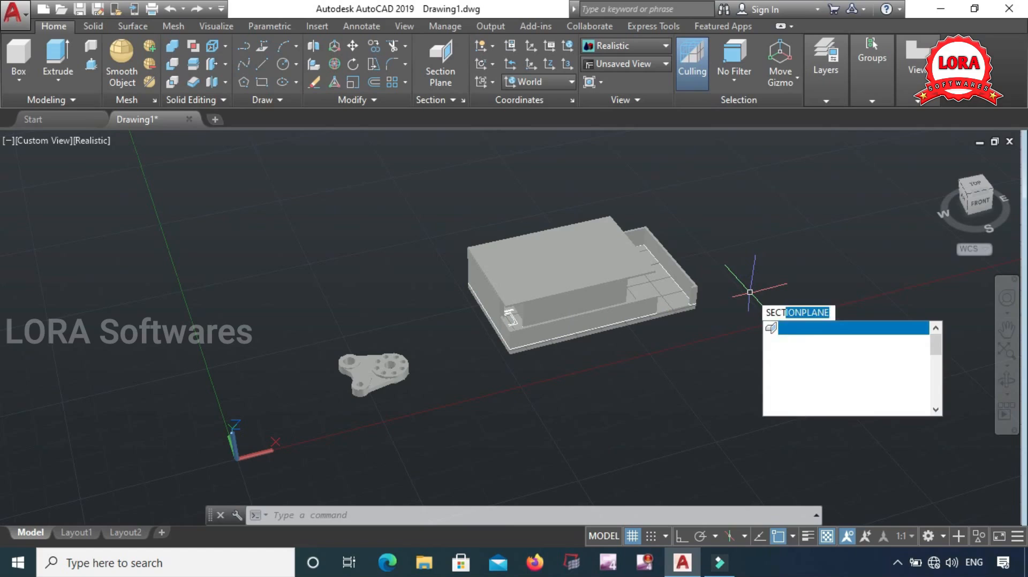
{"action": "type", "text": "ionPLAne"}
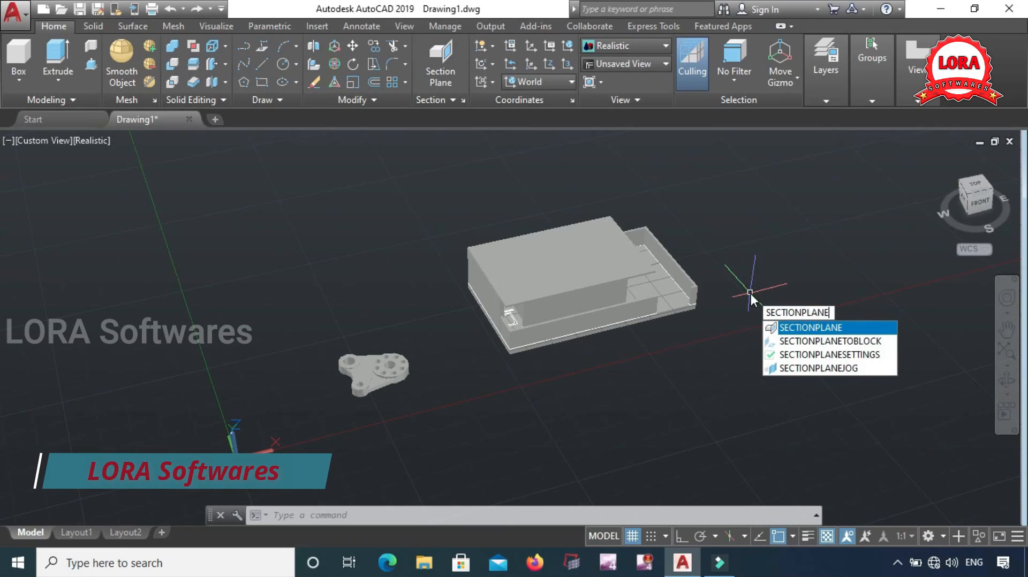
{"action": "key", "text": "Return"}
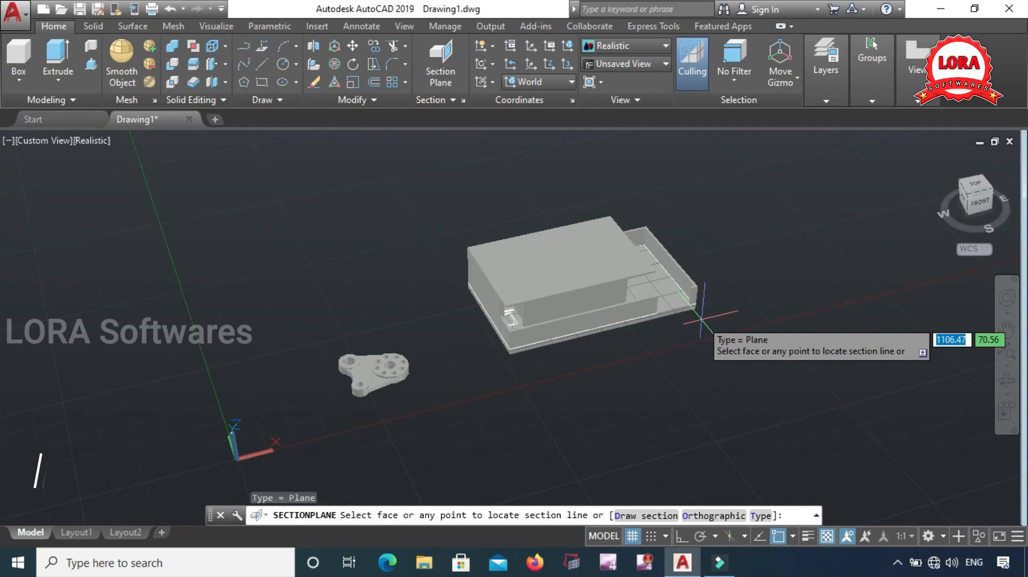
{"action": "left_click", "coordinate": [694, 242]}
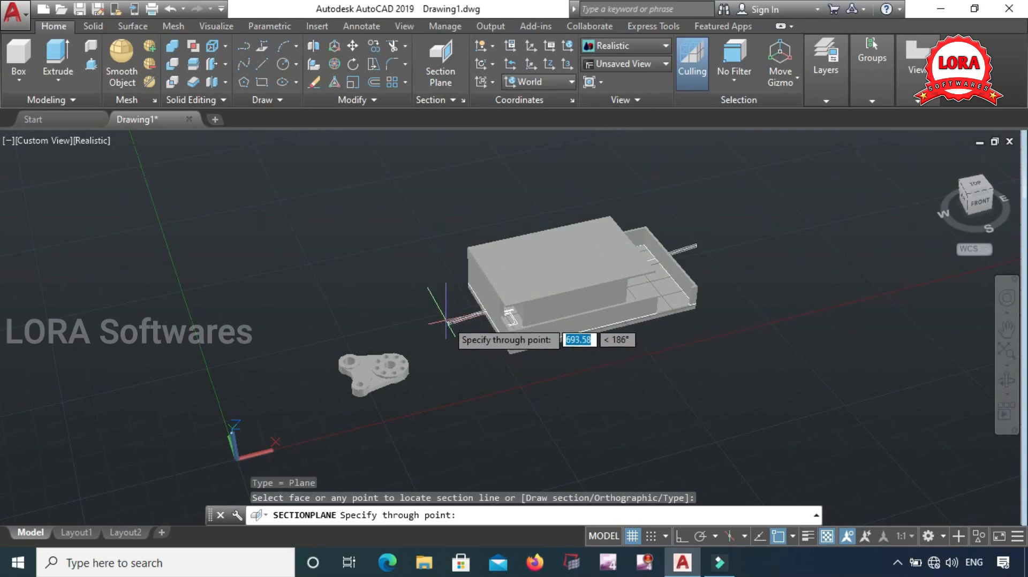
{"action": "left_click", "coordinate": [457, 337]}
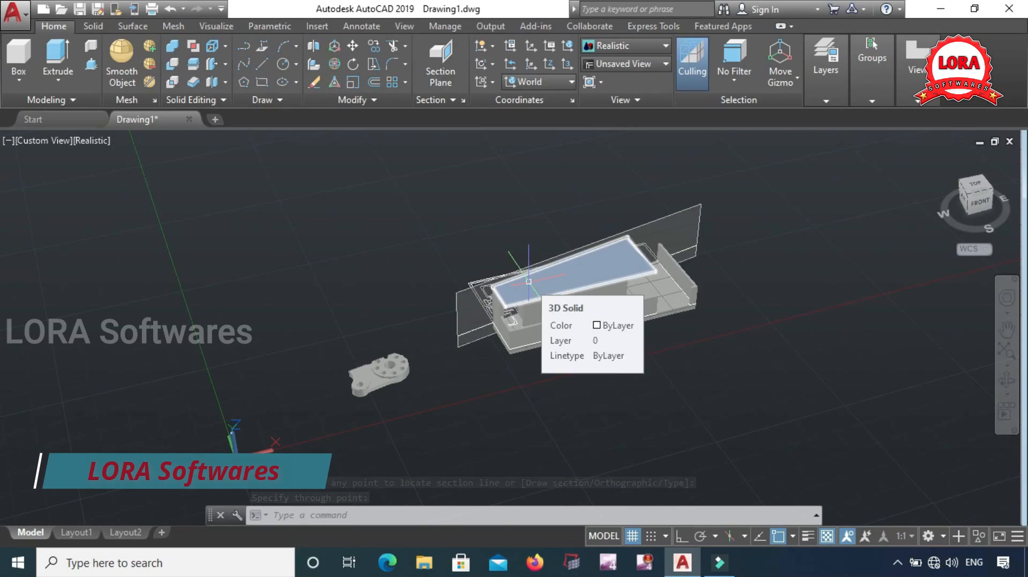
Inspect the cut house from behind and delete the section plane.
{"action": "middle_click_drag", "start_coordinate": [485, 286], "coordinate": [615, 340], "text": "shift"}
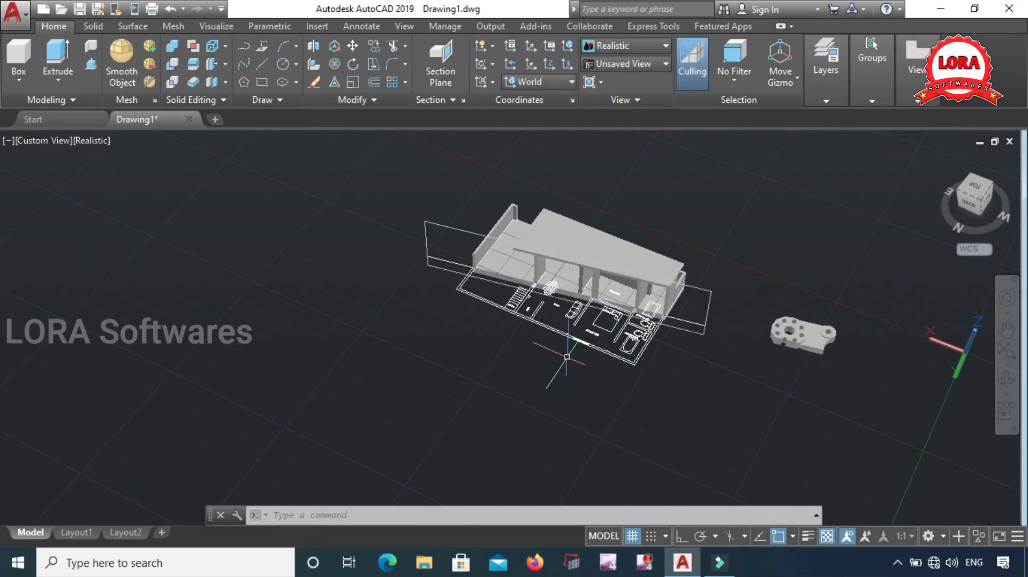
{"action": "middle_click_drag", "start_coordinate": [655, 371], "coordinate": [481, 357], "text": "shift"}
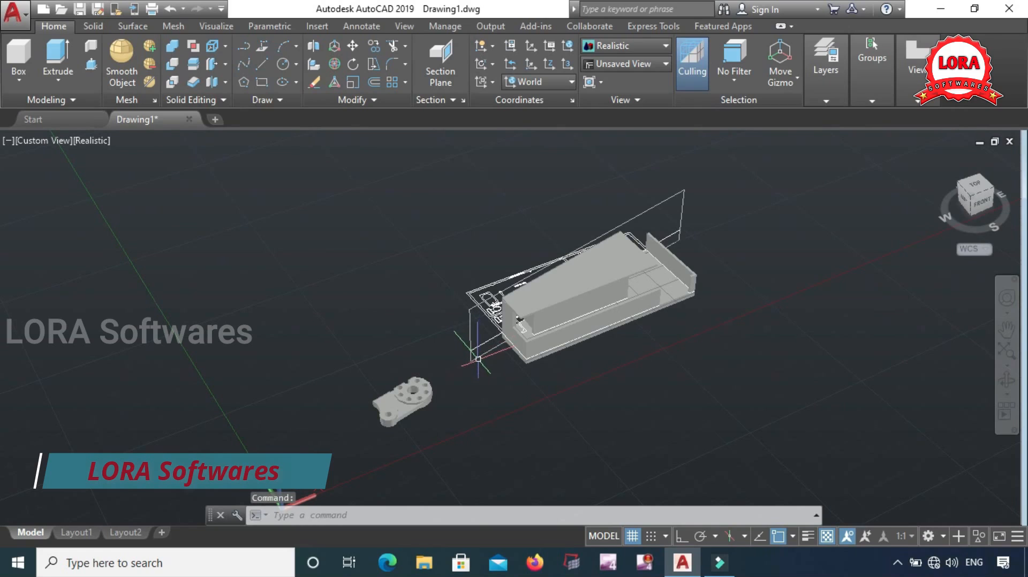
{"action": "left_click", "coordinate": [477, 352]}
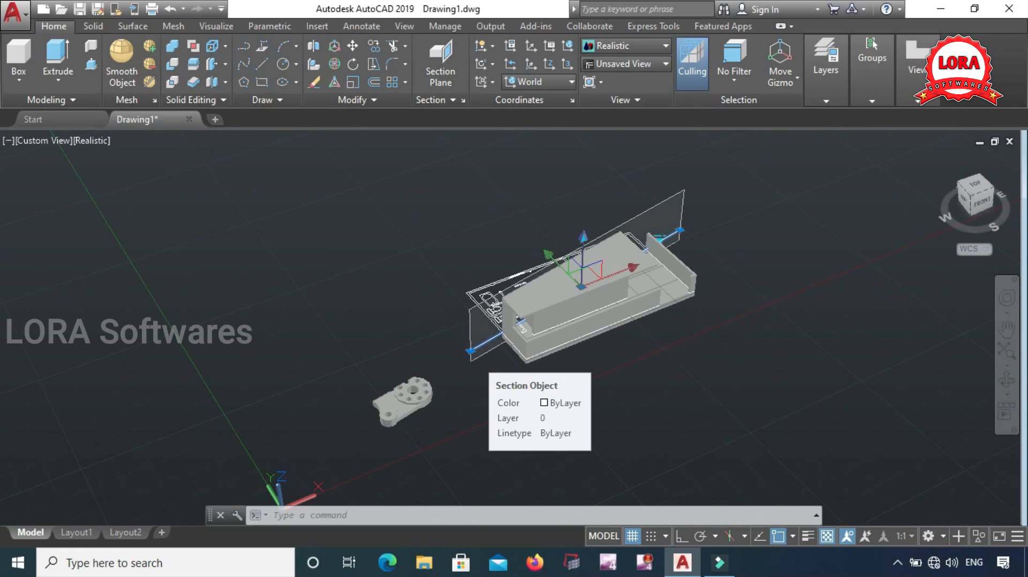
{"action": "key", "text": "Delete"}
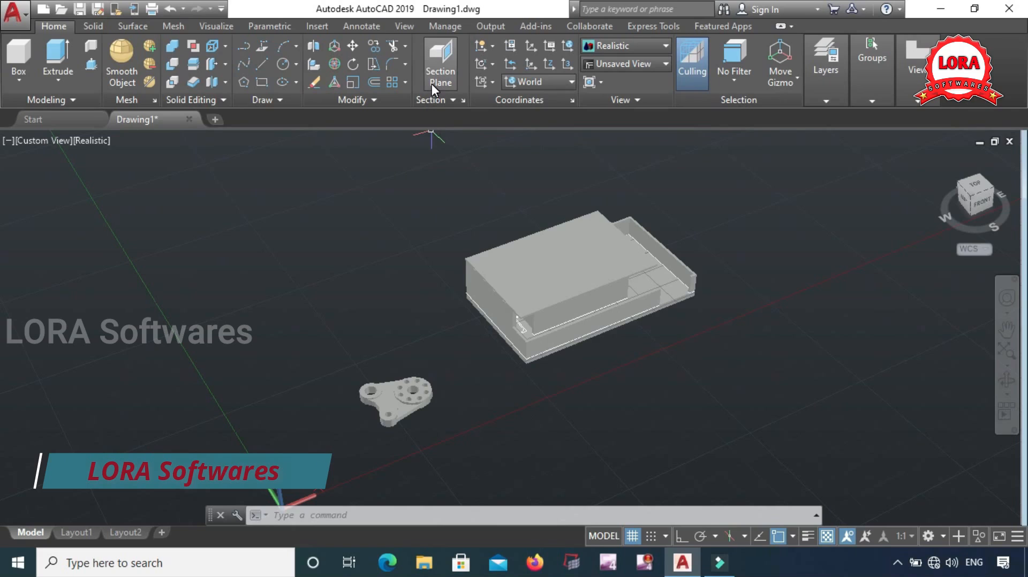
Create a section plane lengthwise through the house from the bathroom end to the terrace end, and delete it.
{"action": "left_click", "coordinate": [434, 58]}
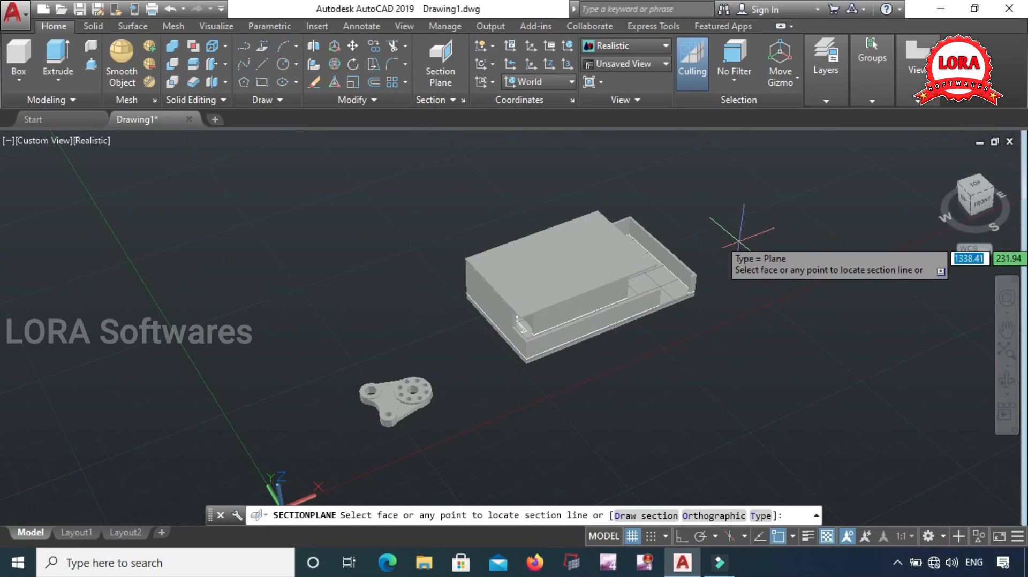
{"action": "left_click", "coordinate": [454, 351]}
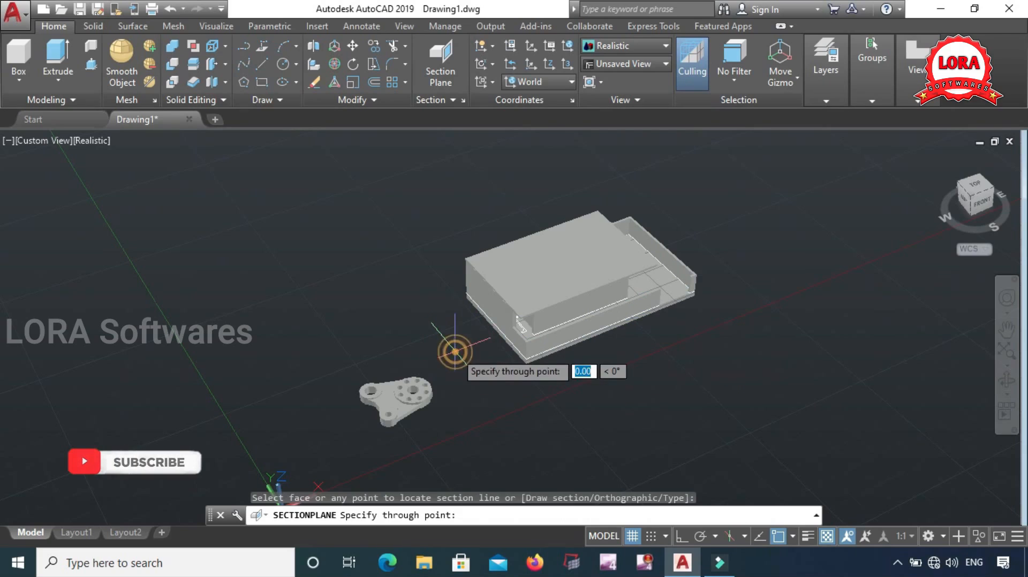
{"action": "left_click", "coordinate": [695, 234]}
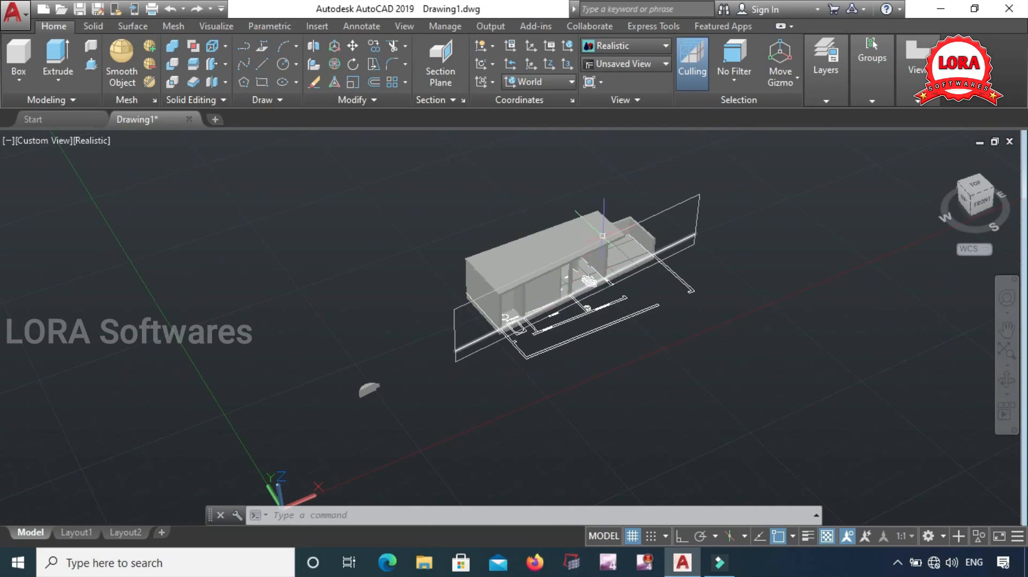
{"action": "left_click", "coordinate": [558, 234]}
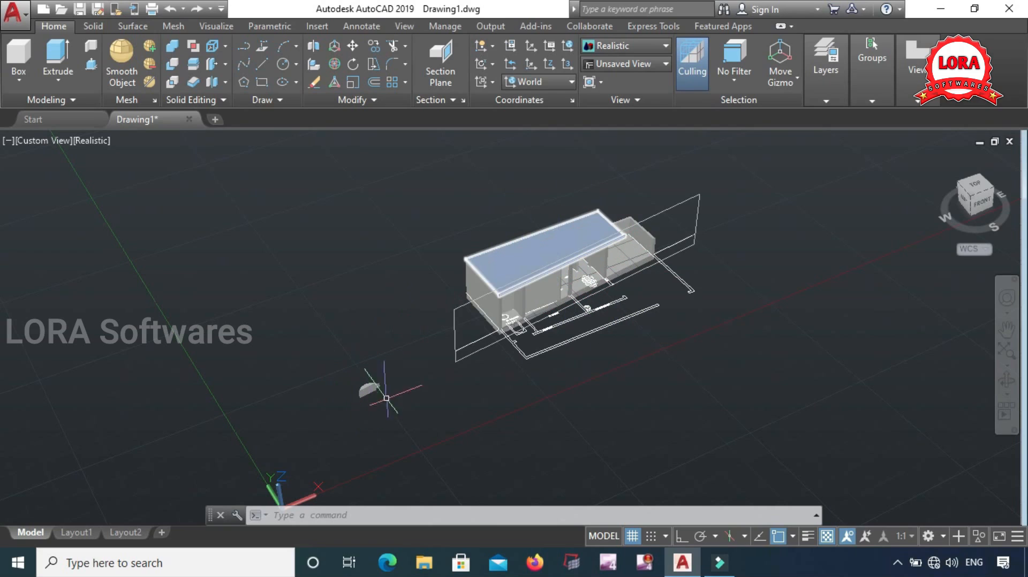
{"action": "key", "text": "Escape"}
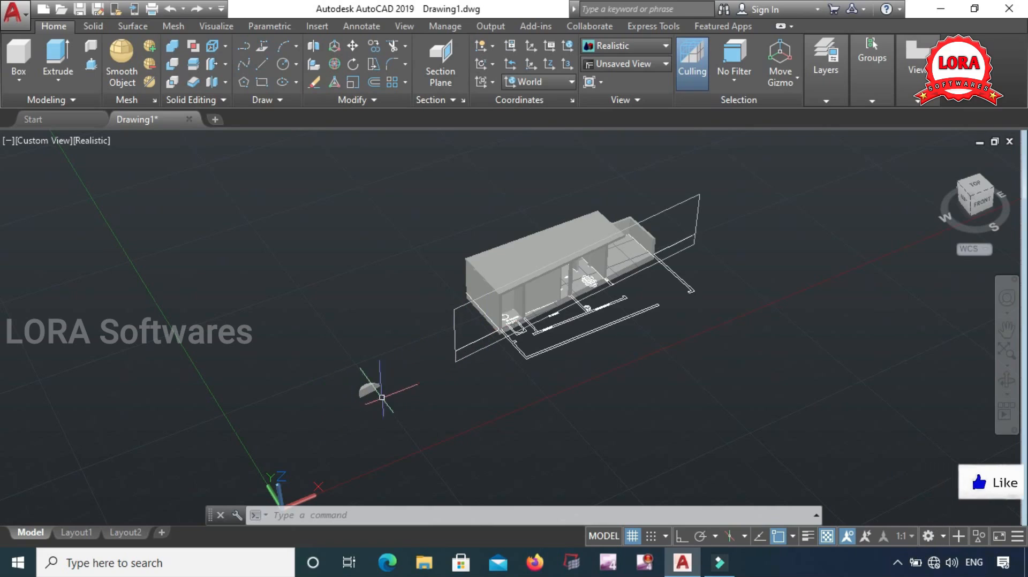
{"action": "left_click", "coordinate": [453, 323]}
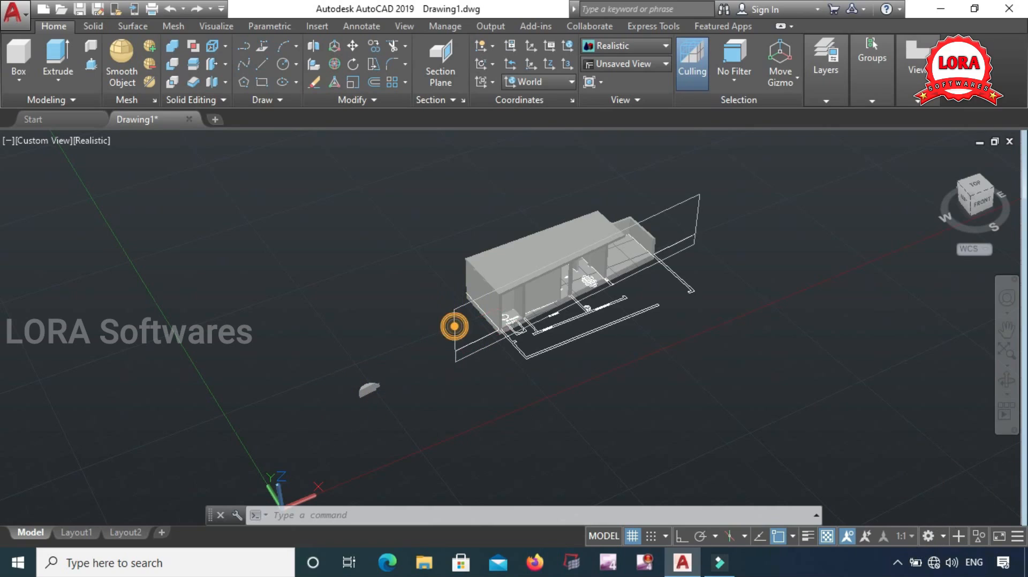
{"action": "key", "text": "Delete"}
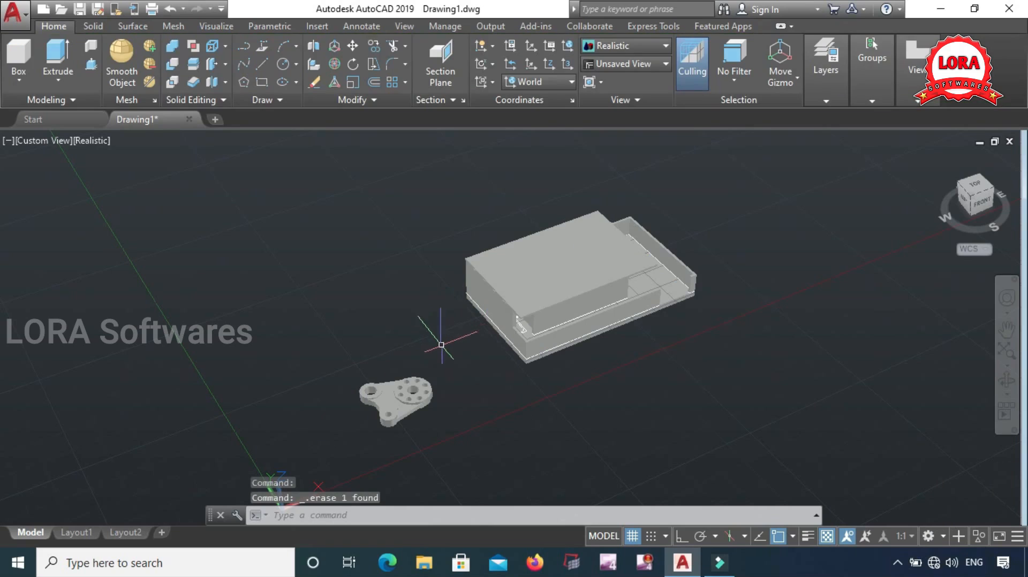
Move the bracket part away along the Y axis, behind the line running lengthwise through the house.
{"action": "left_click", "coordinate": [424, 360]}
{"action": "left_click", "coordinate": [341, 485]}
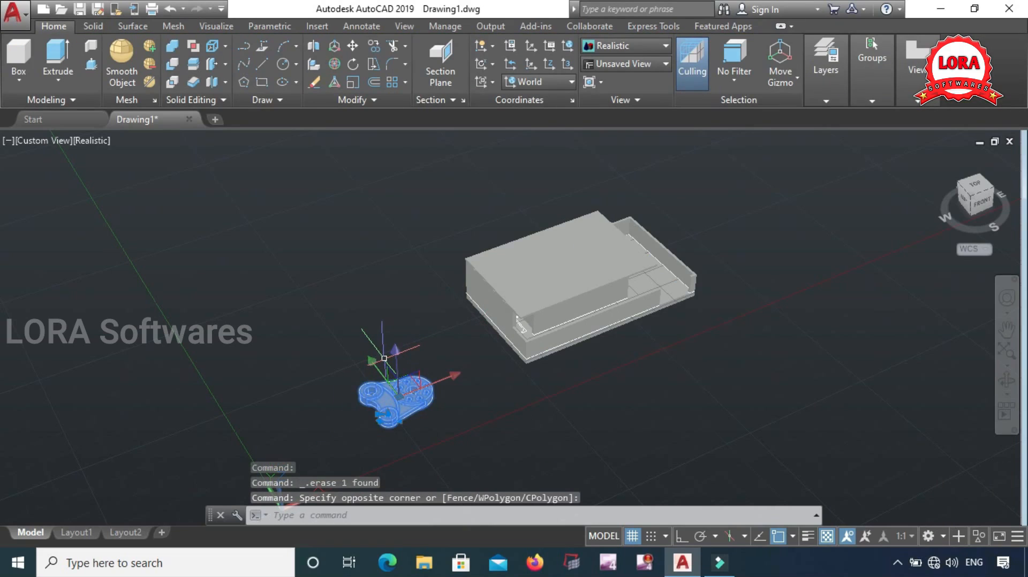
{"action": "left_click_drag", "start_coordinate": [375, 358], "coordinate": [341, 321]}
{"action": "key", "text": "Escape"}
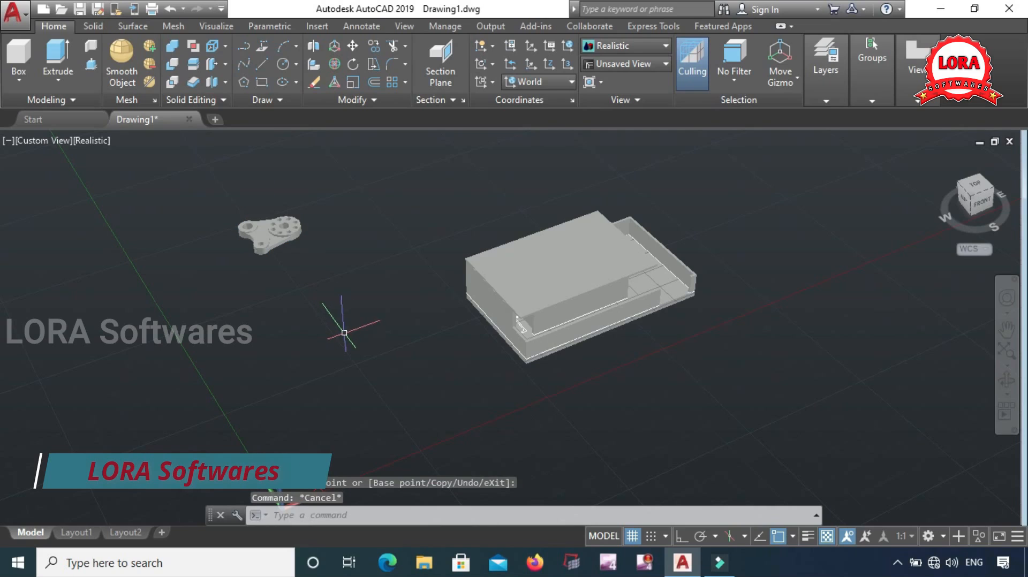
Create a section plane lengthwise through the house model, from the bathroom end to the terrace end.
{"action": "left_click", "coordinate": [448, 56]}
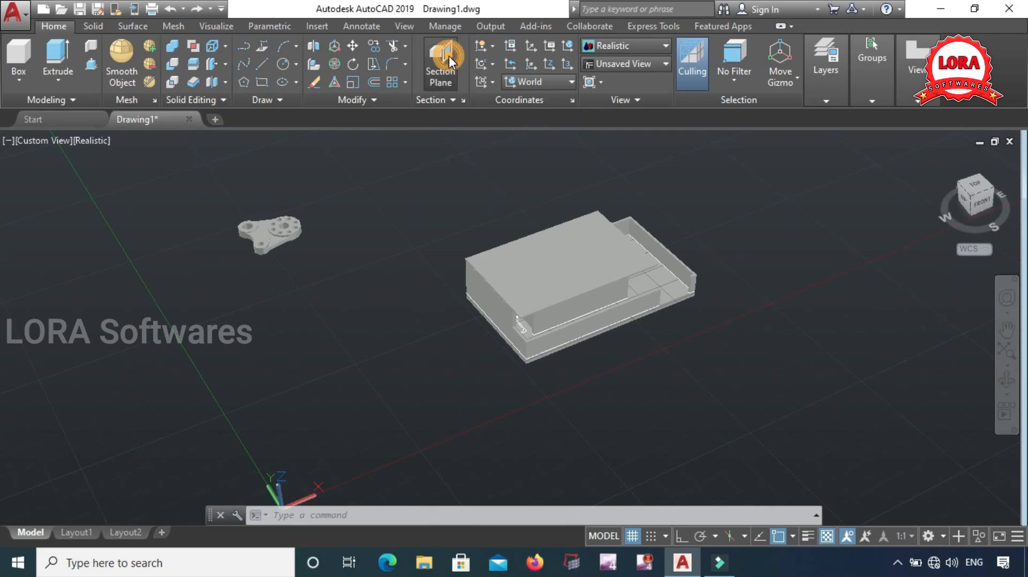
{"action": "left_click", "coordinate": [470, 353]}
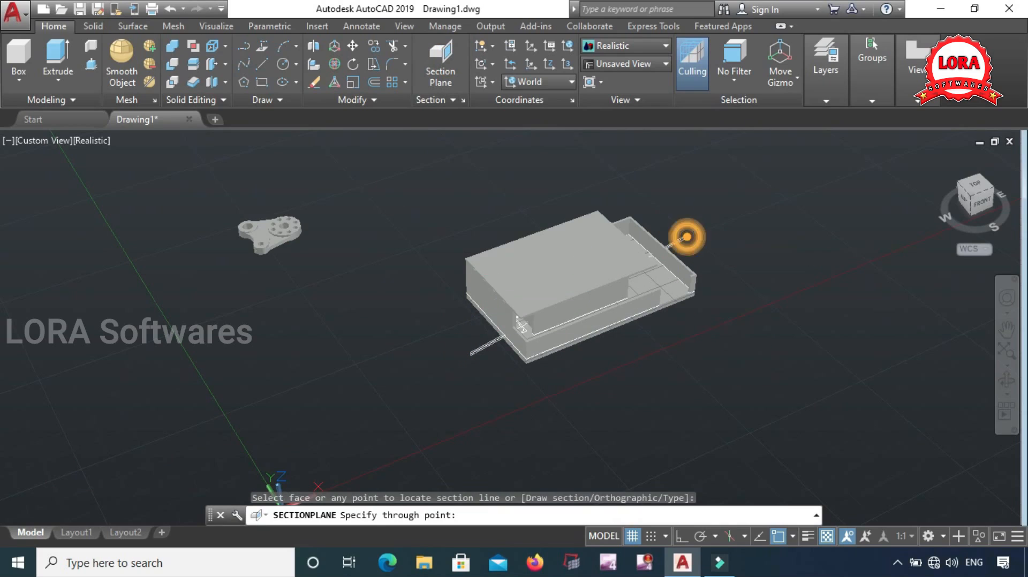
{"action": "left_click", "coordinate": [682, 237]}
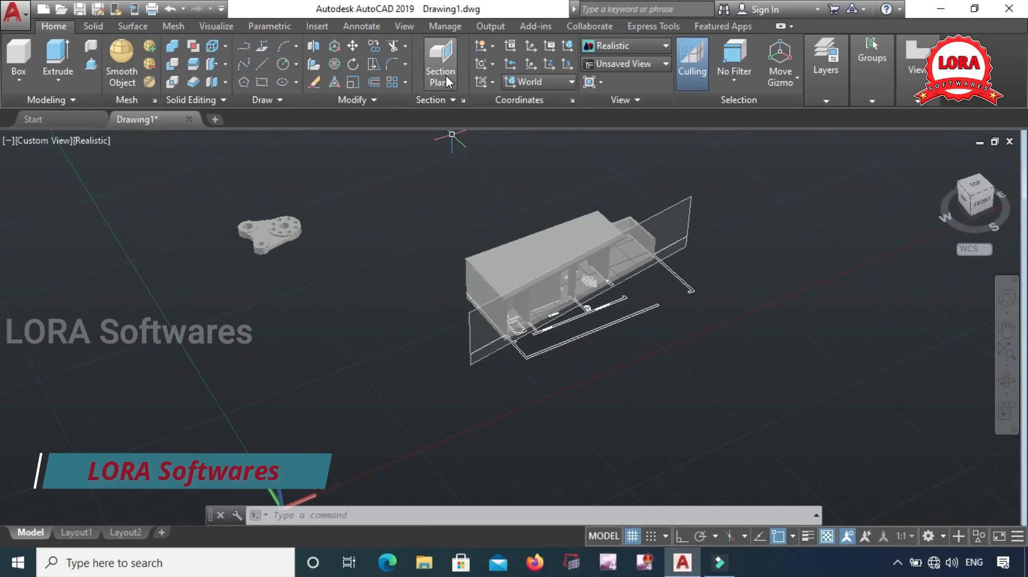
Turn off live sectioning for the house's section plane with the LIVESECTION command.
{"action": "left_click", "coordinate": [445, 98]}
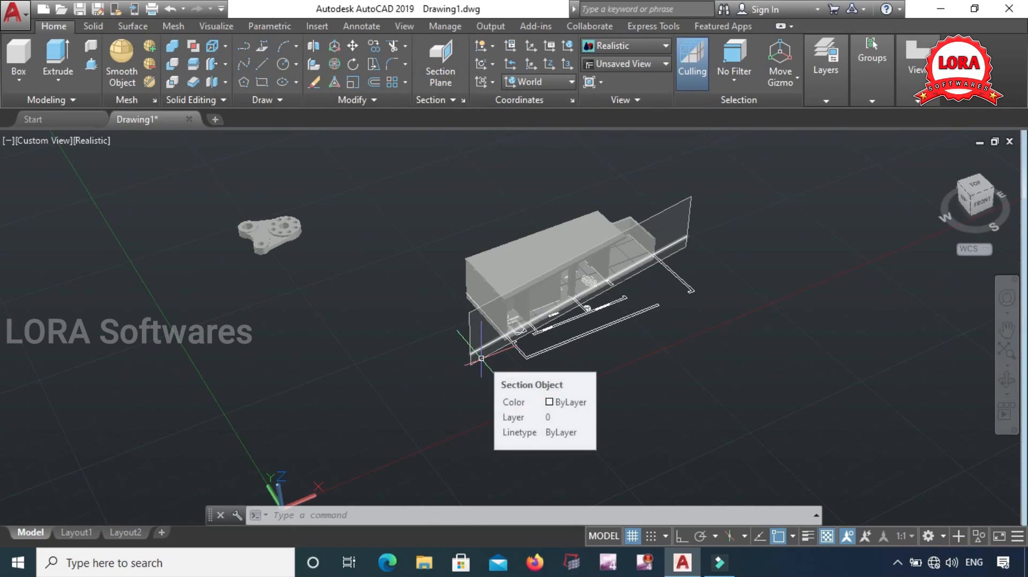
{"action": "left_click", "coordinate": [437, 103]}
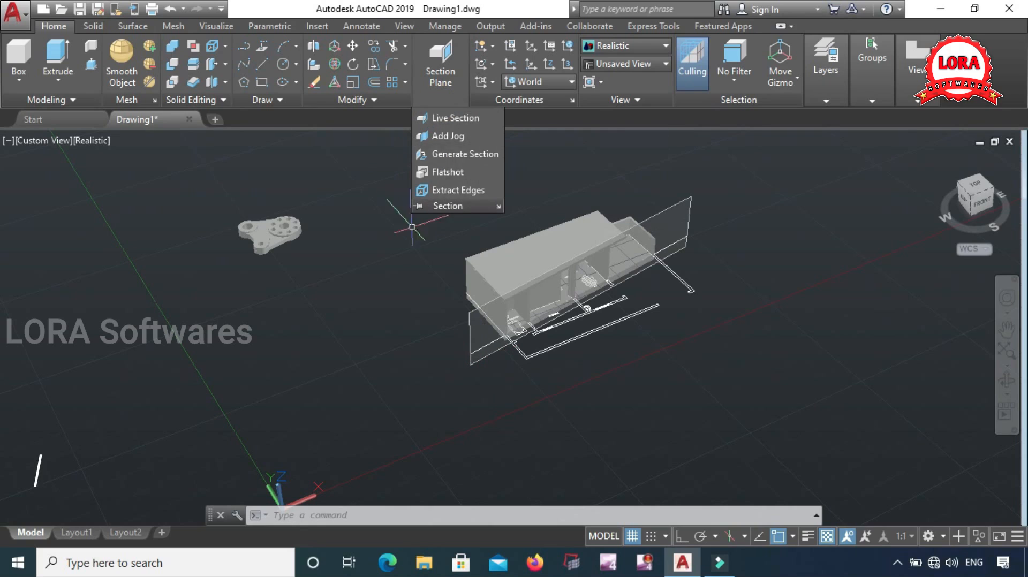
{"action": "type", "text": "livesec"}
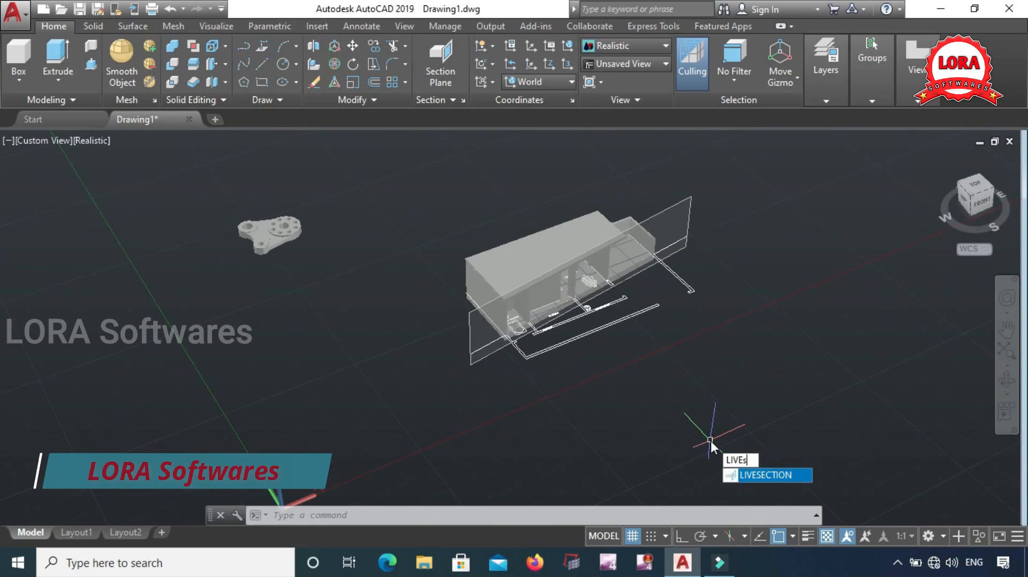
{"action": "type", "text": "tion"}
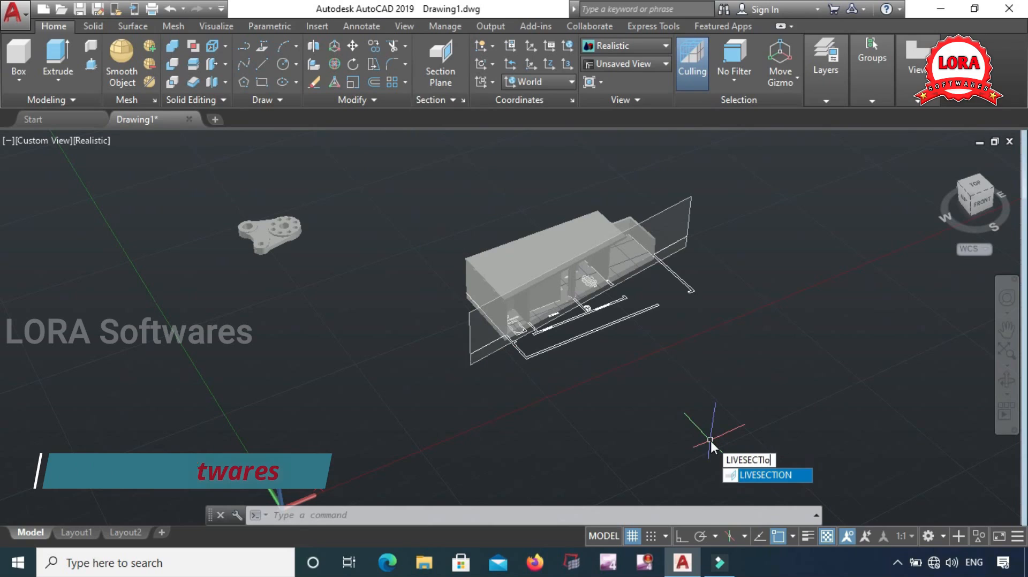
{"action": "key", "text": "Return"}
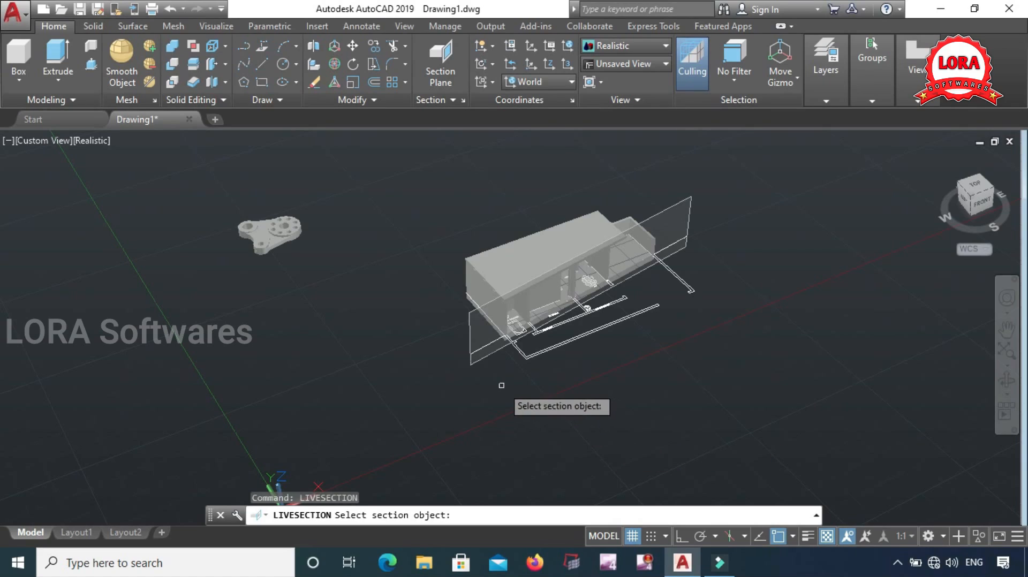
{"action": "left_click", "coordinate": [494, 346]}
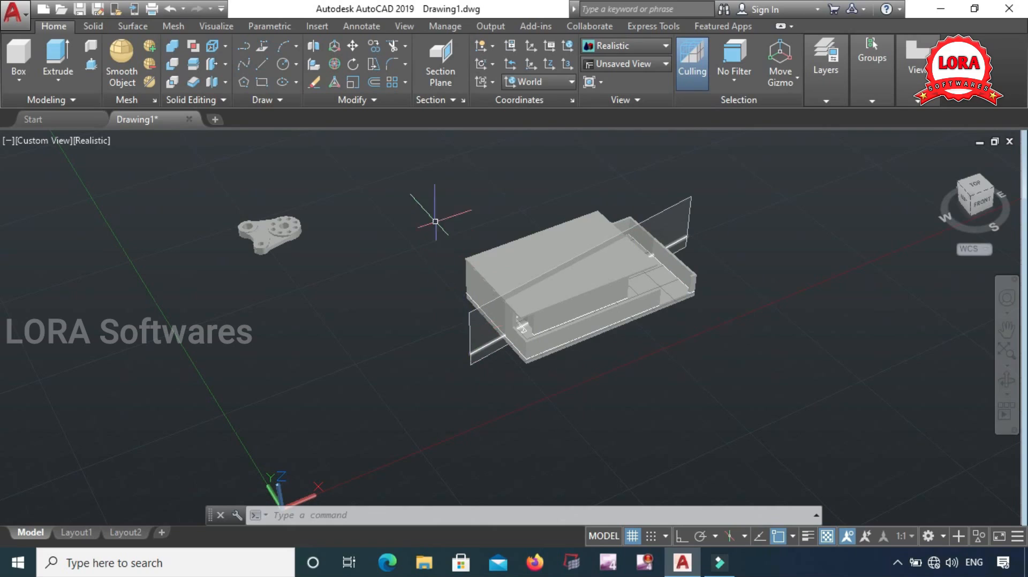
Turn live sectioning back on for the house's section plane with LIVESECTION.
{"action": "left_click", "coordinate": [436, 100]}
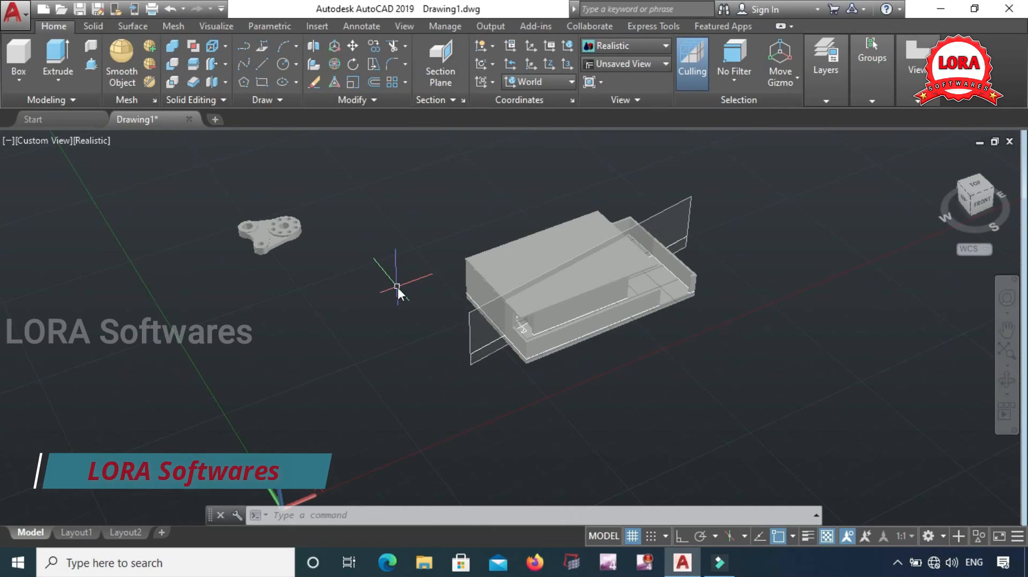
{"action": "type", "text": "LIVE"}
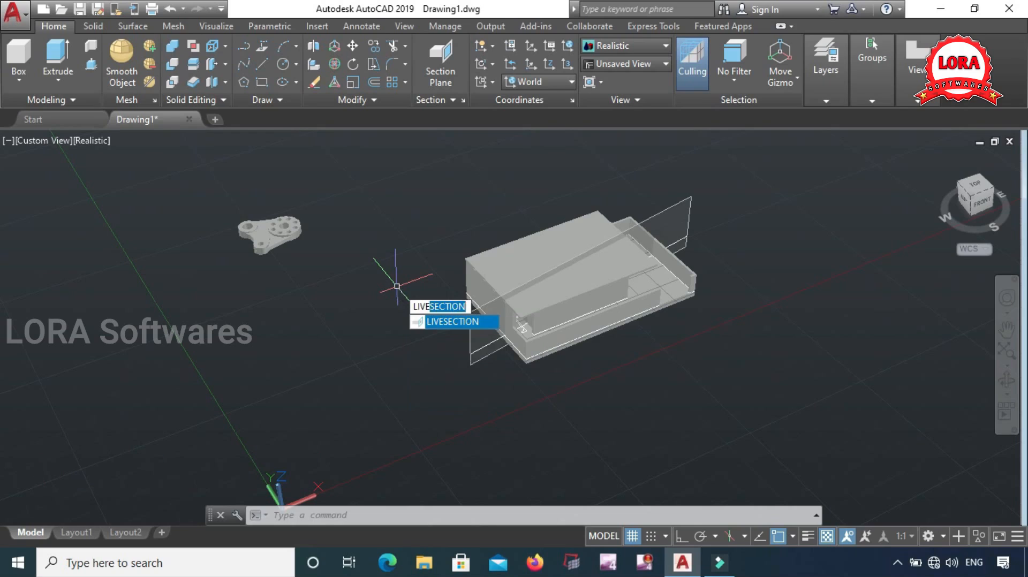
{"action": "type", "text": "SECTION"}
{"action": "key", "text": "Return"}
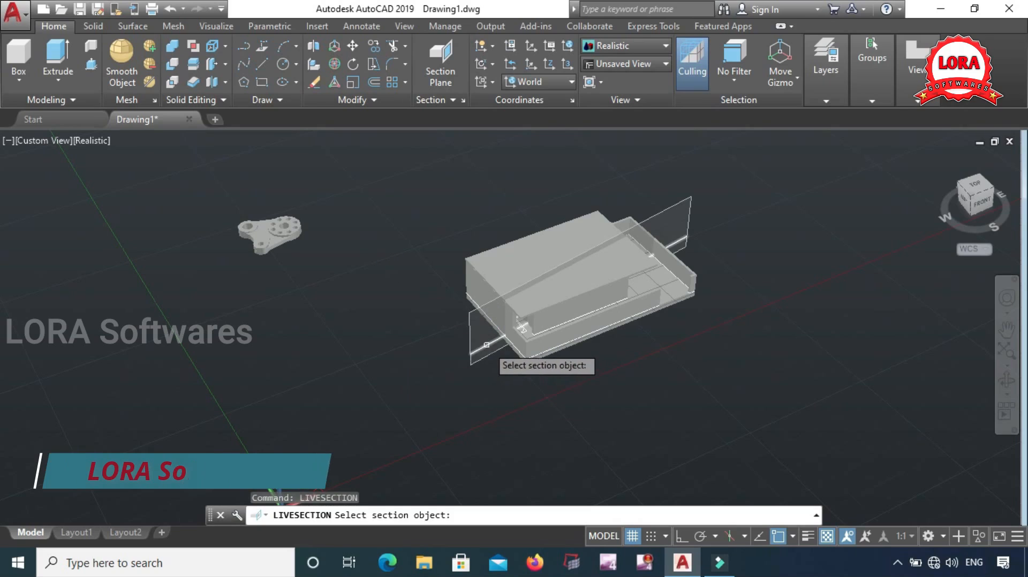
{"action": "left_click", "coordinate": [486, 345]}
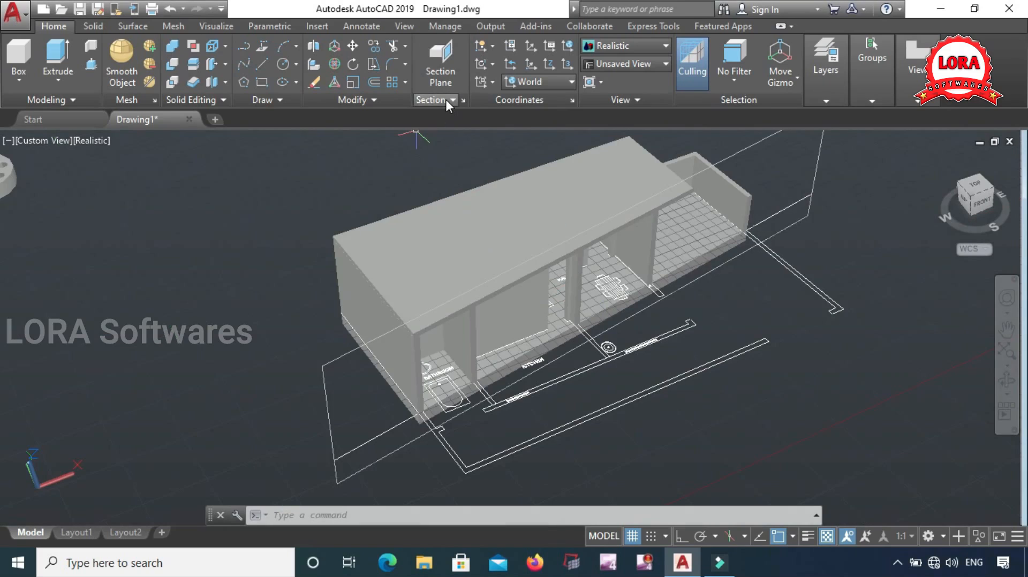
{"action": "left_click", "coordinate": [447, 100]}
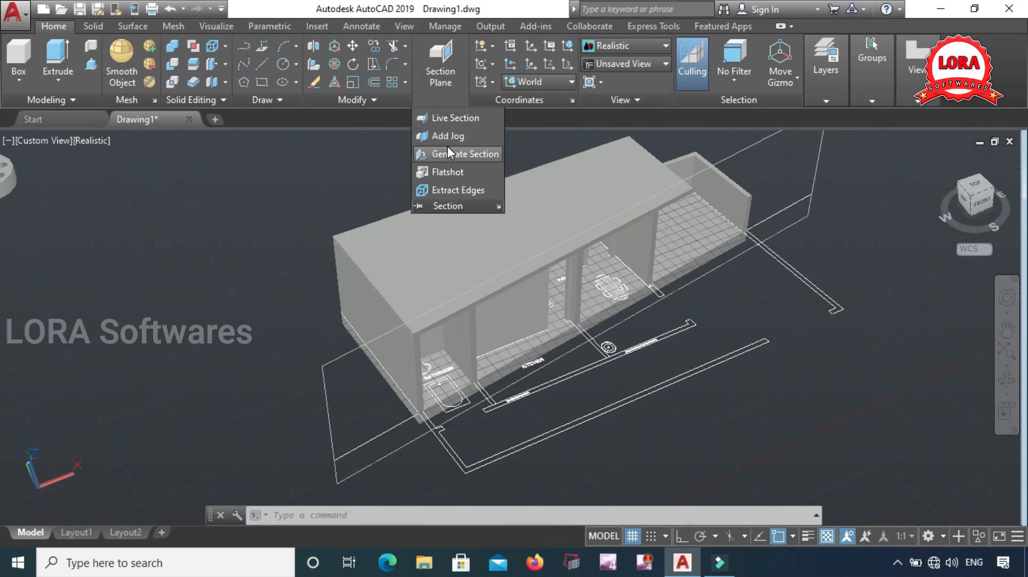
{"action": "key", "text": "Escape"}
{"action": "key", "text": "Escape"}
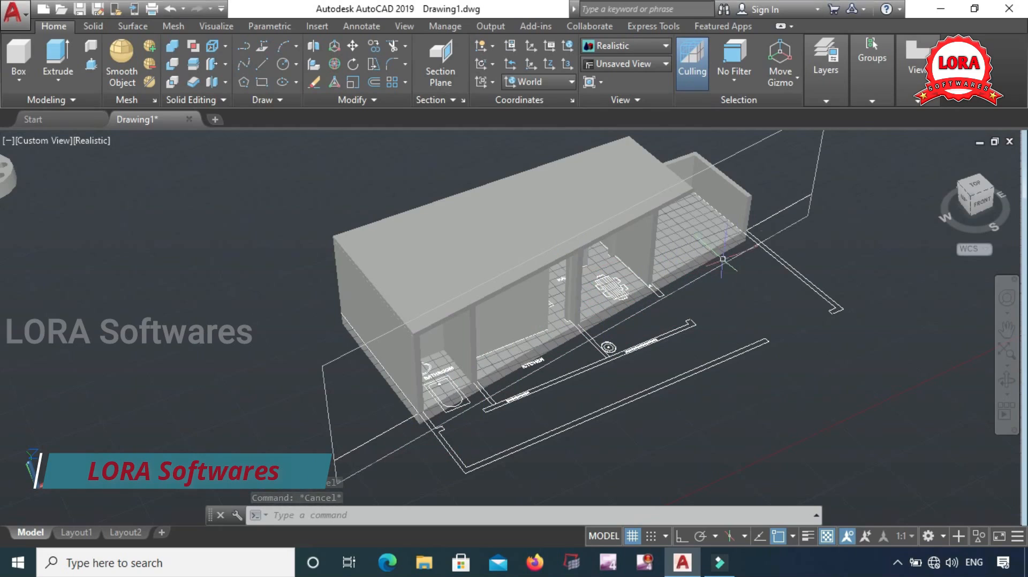
Move the house's lengthwise section plane downward along the Z axis.
{"action": "middle_click_drag", "start_coordinate": [758, 322], "coordinate": [758, 314]}
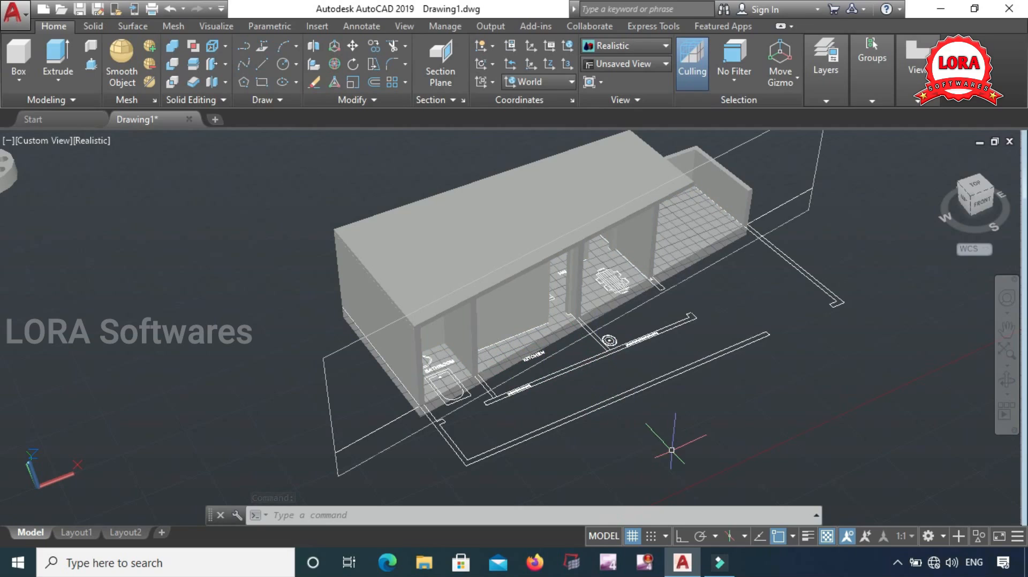
{"action": "left_click", "coordinate": [358, 441]}
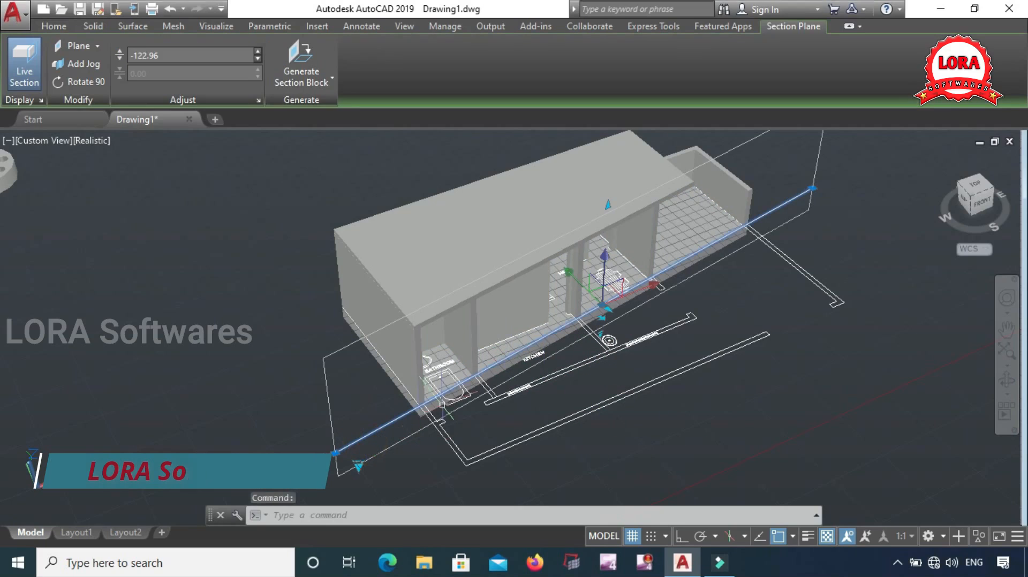
{"action": "left_click", "coordinate": [605, 260]}
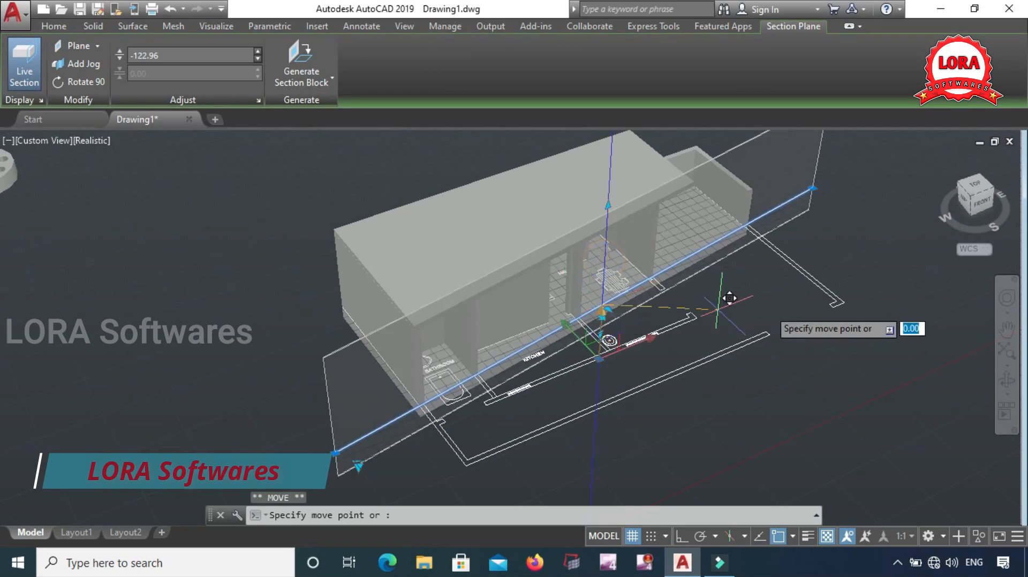
{"action": "left_click", "coordinate": [847, 232]}
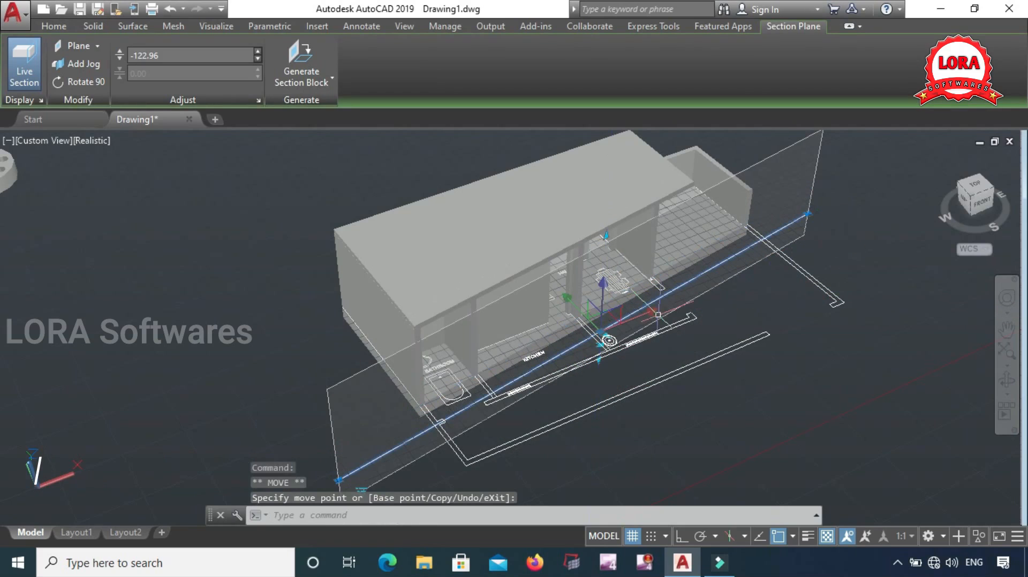
{"action": "key", "text": "Escape"}
{"action": "key", "text": "Escape"}
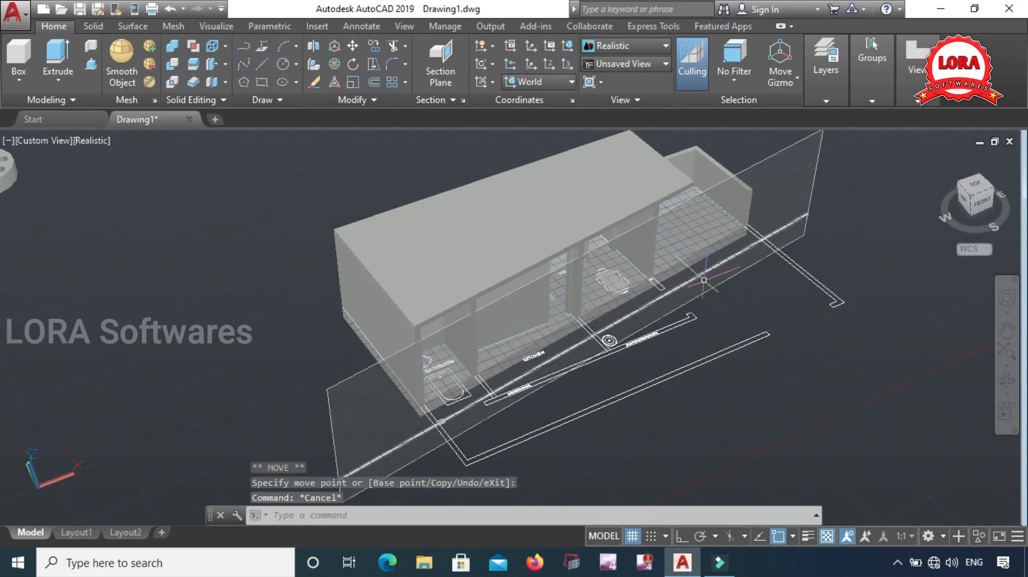
Add a jog to the house's section plane with SECTIONPLANEJOG, at the point between the kitchen and the hall.
{"action": "left_click", "coordinate": [445, 101]}
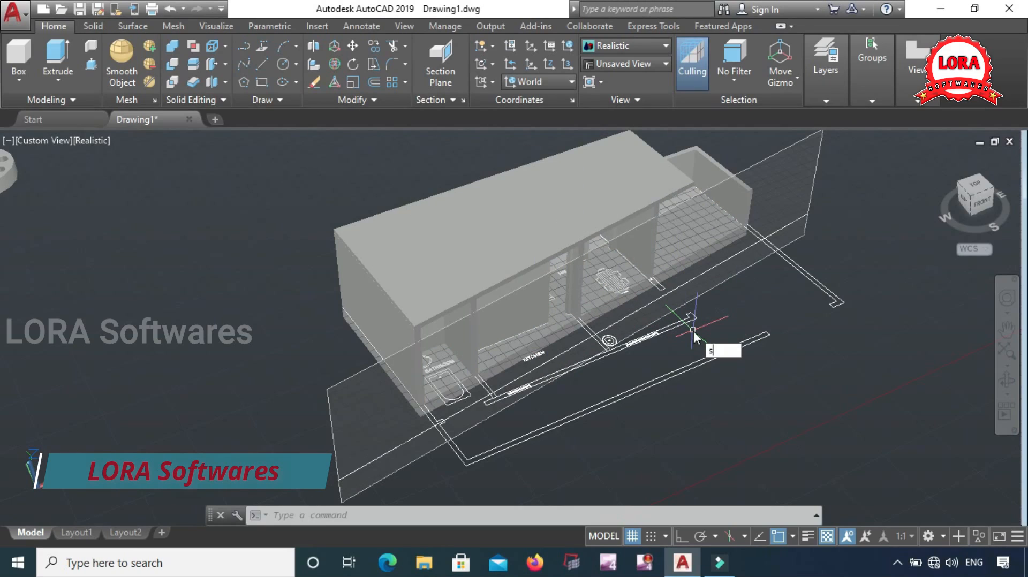
{"action": "type", "text": "tion"}
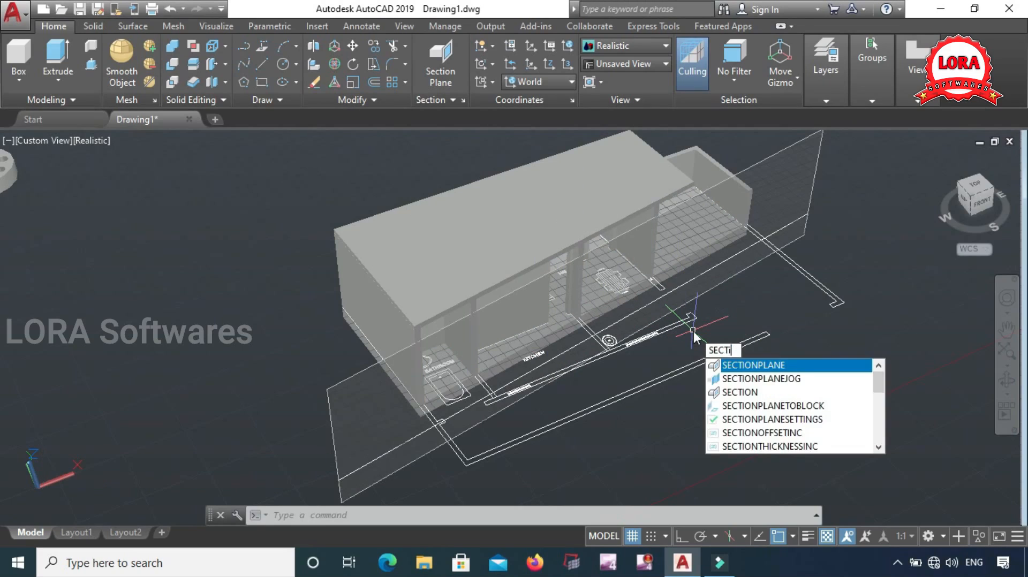
{"action": "type", "text": "PLANE"}
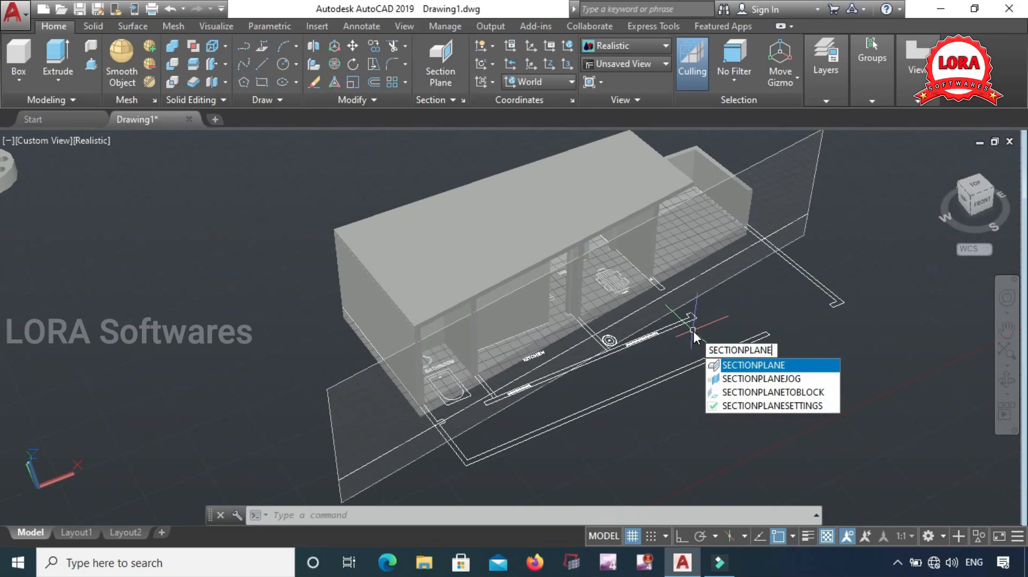
{"action": "type", "text": "JO"}
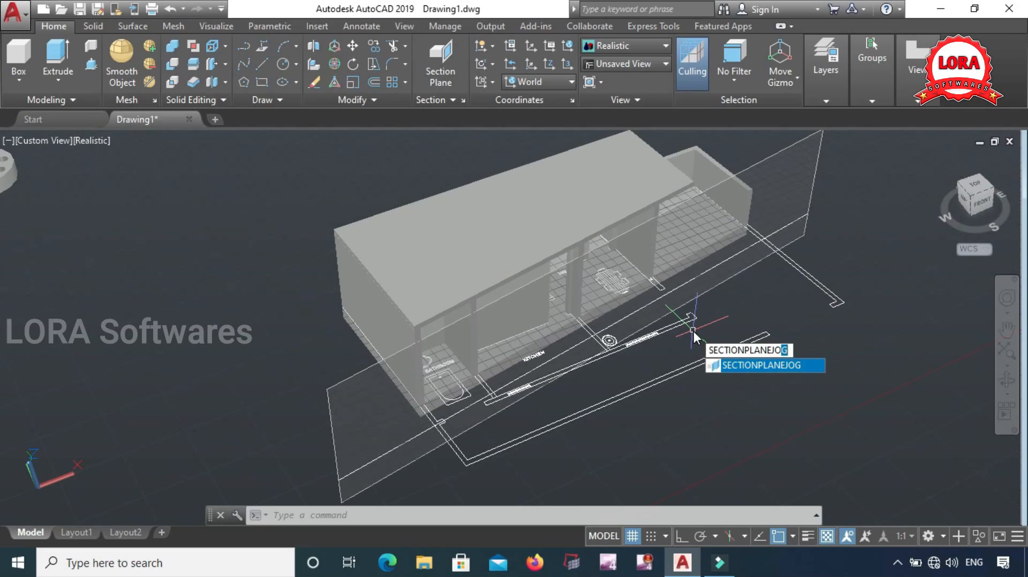
{"action": "type", "text": "G"}
{"action": "key", "text": "Return"}
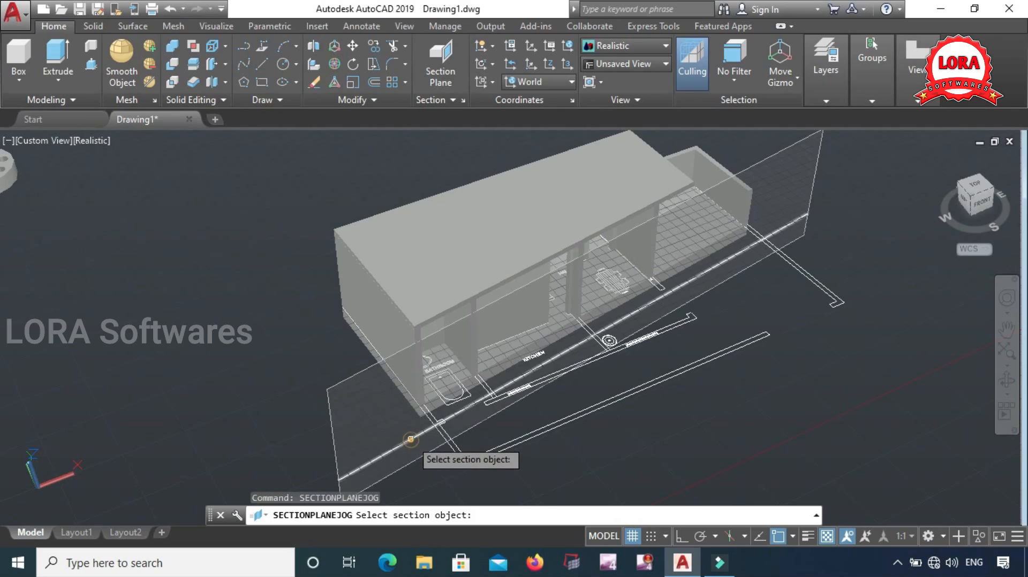
{"action": "left_click", "coordinate": [410, 439]}
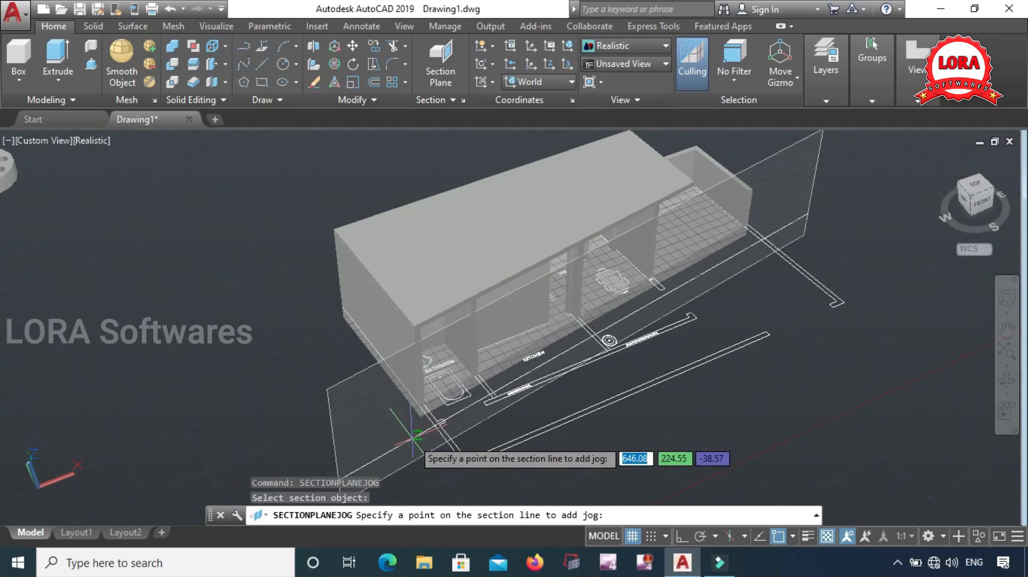
{"action": "left_click", "coordinate": [569, 348]}
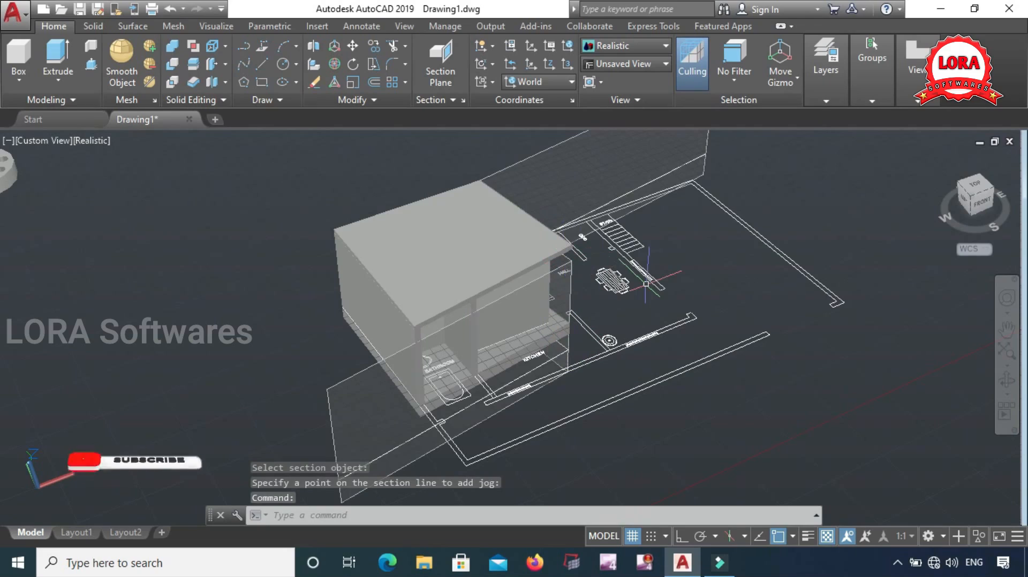
Add a second jog to the section plane, on its crosswise segment beside the kitchen, running toward the hall and stair.
{"action": "middle_click_drag", "start_coordinate": [646, 284], "coordinate": [529, 303], "text": "shift"}
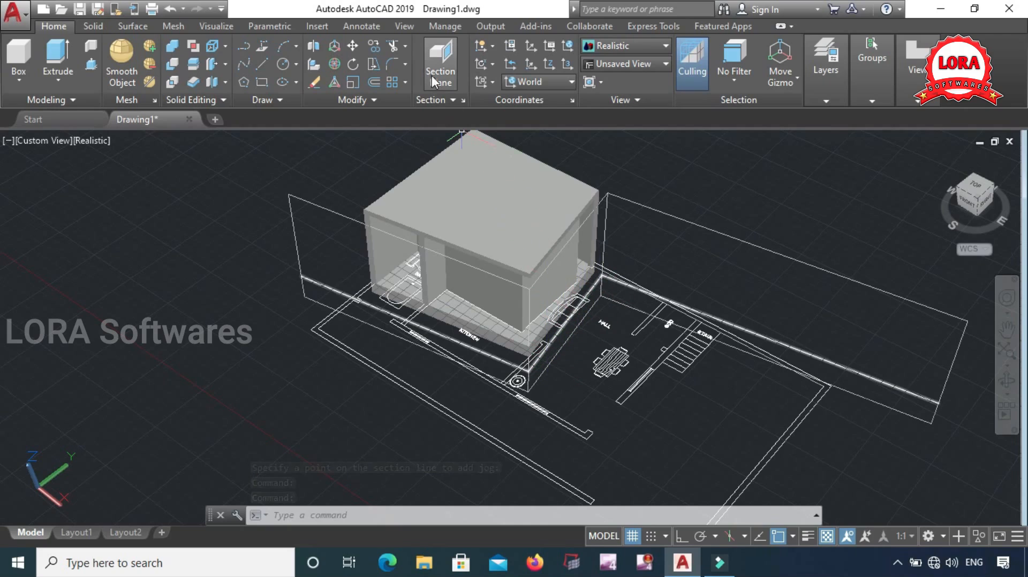
{"action": "left_click", "coordinate": [441, 101]}
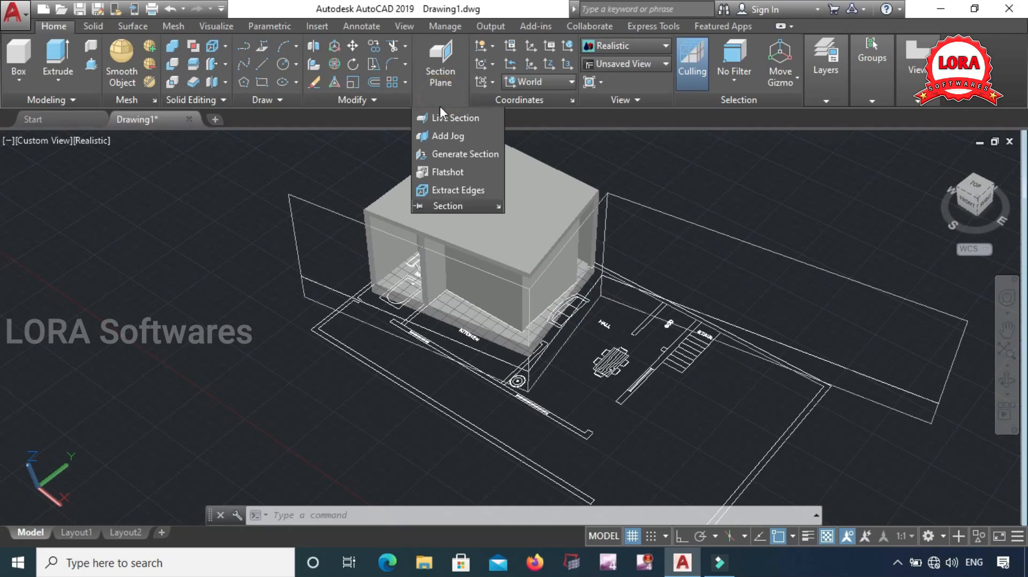
{"action": "left_click", "coordinate": [441, 137]}
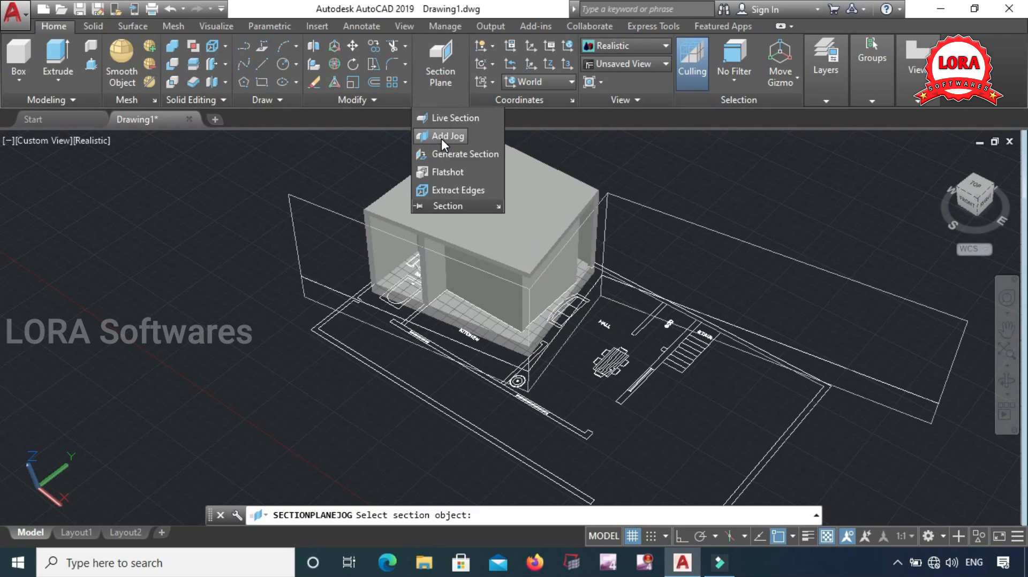
{"action": "left_click", "coordinate": [553, 337]}
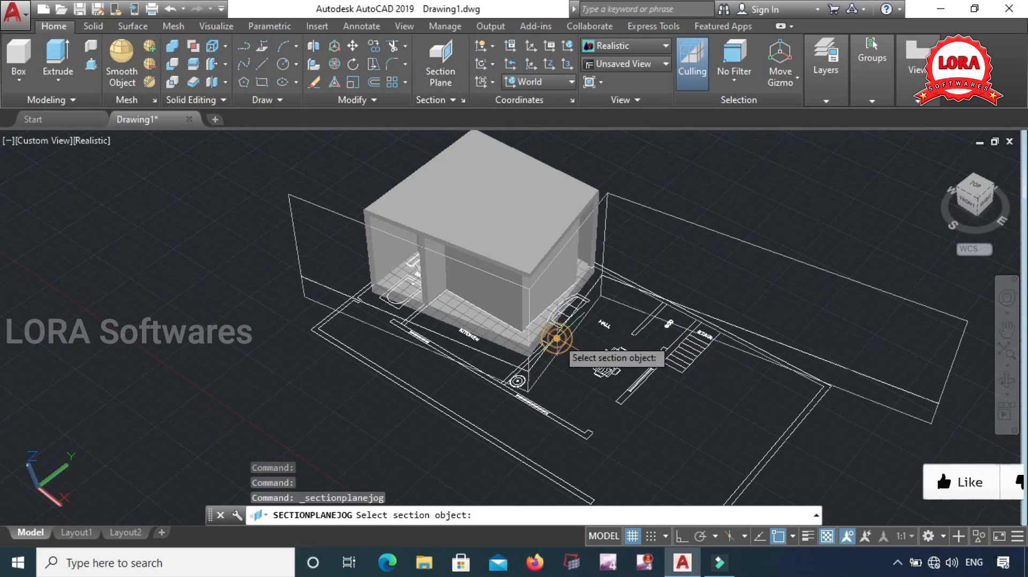
{"action": "scroll", "coordinate": [536, 335], "scroll_direction": "up", "scroll_amount": 2}
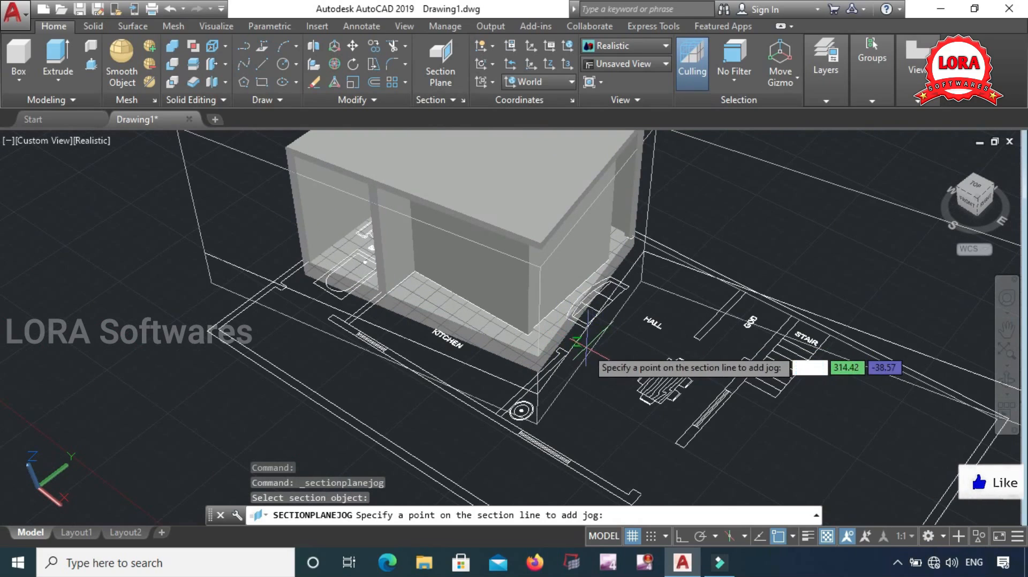
{"action": "left_click", "coordinate": [579, 338]}
{"action": "scroll", "coordinate": [580, 338], "scroll_direction": "down", "scroll_amount": 1}
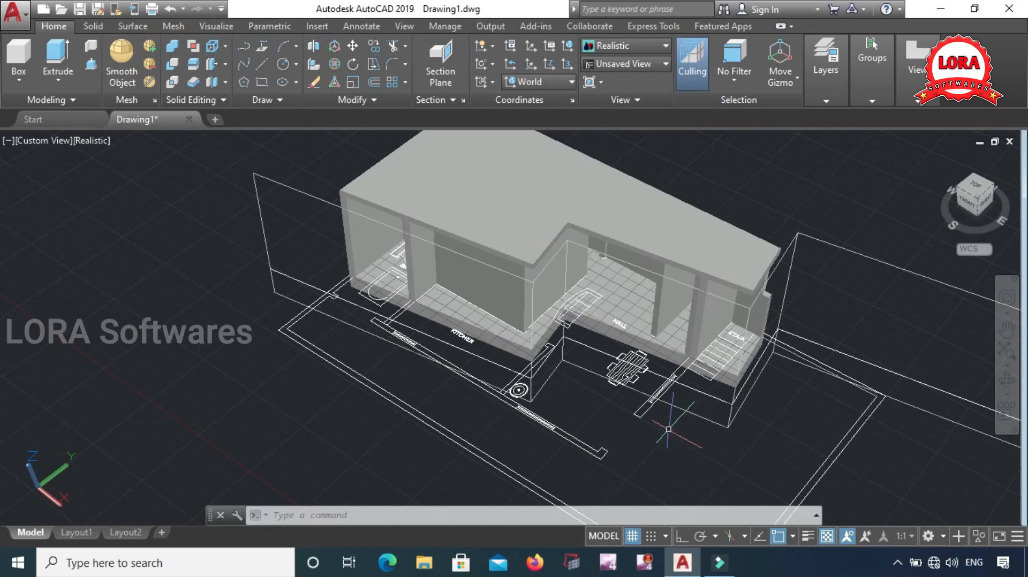
{"action": "scroll", "coordinate": [817, 312], "scroll_direction": "down", "scroll_amount": 1}
{"action": "middle_click_drag", "start_coordinate": [817, 312], "coordinate": [735, 334]}
{"action": "left_click", "coordinate": [445, 97]}
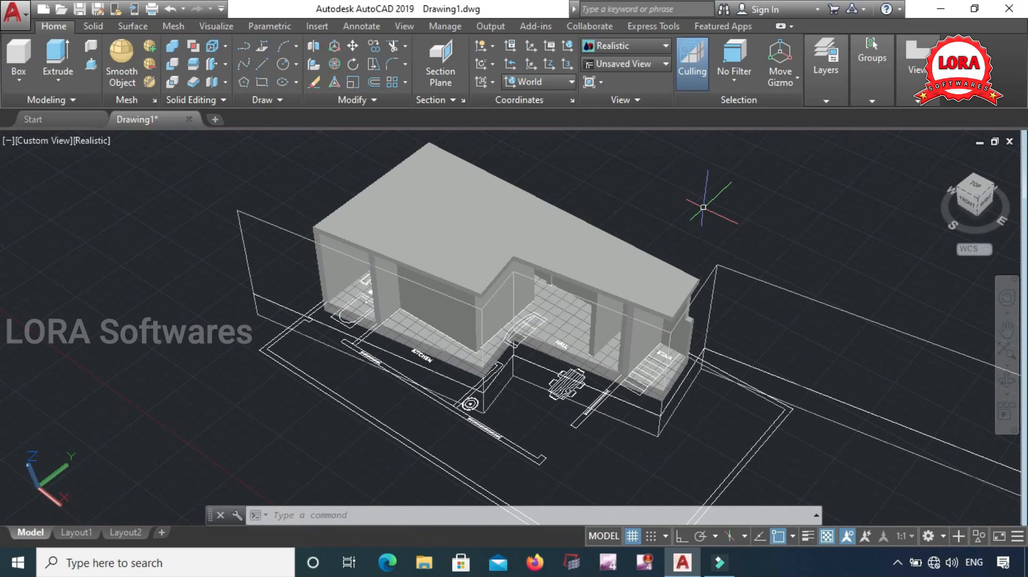
{"action": "type", "text": "sectio"}
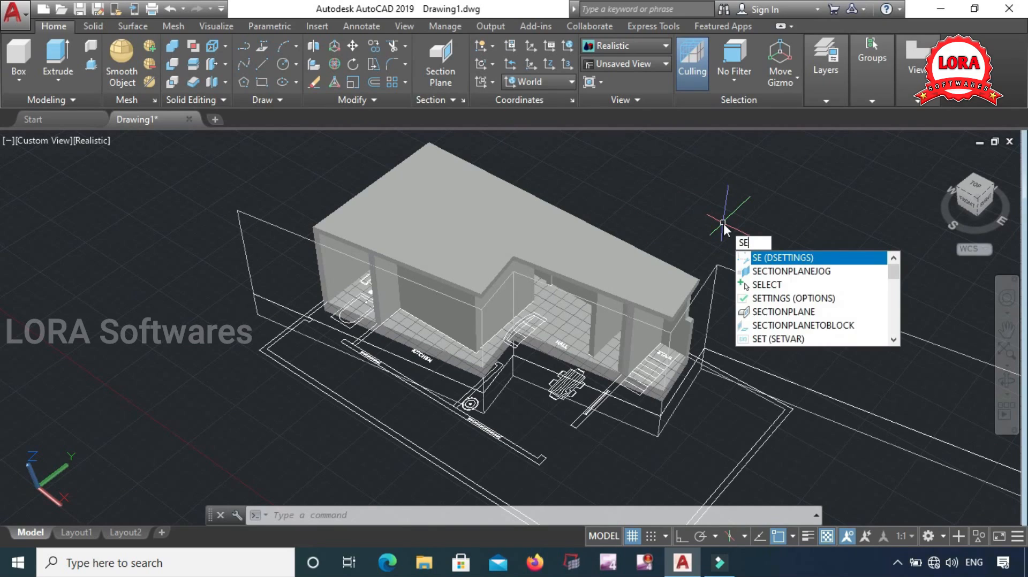
{"action": "type", "text": "nplan"}
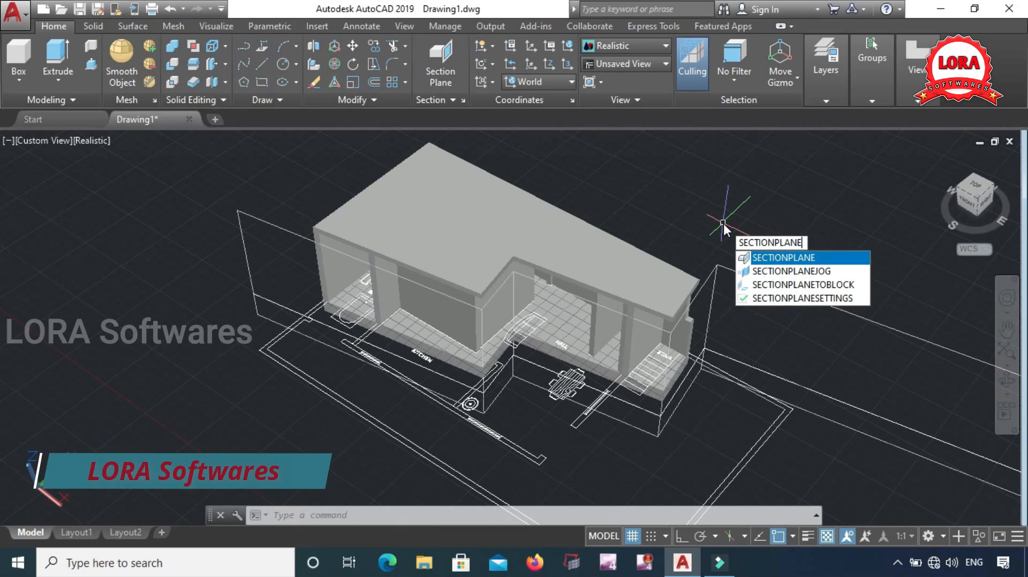
{"action": "type", "text": "etobl"}
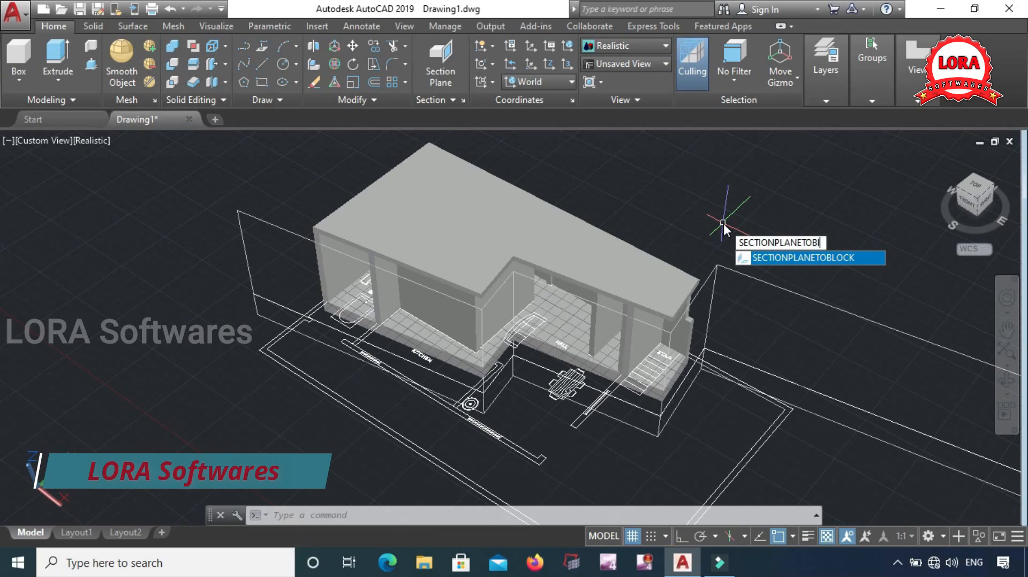
{"action": "type", "text": "ock"}
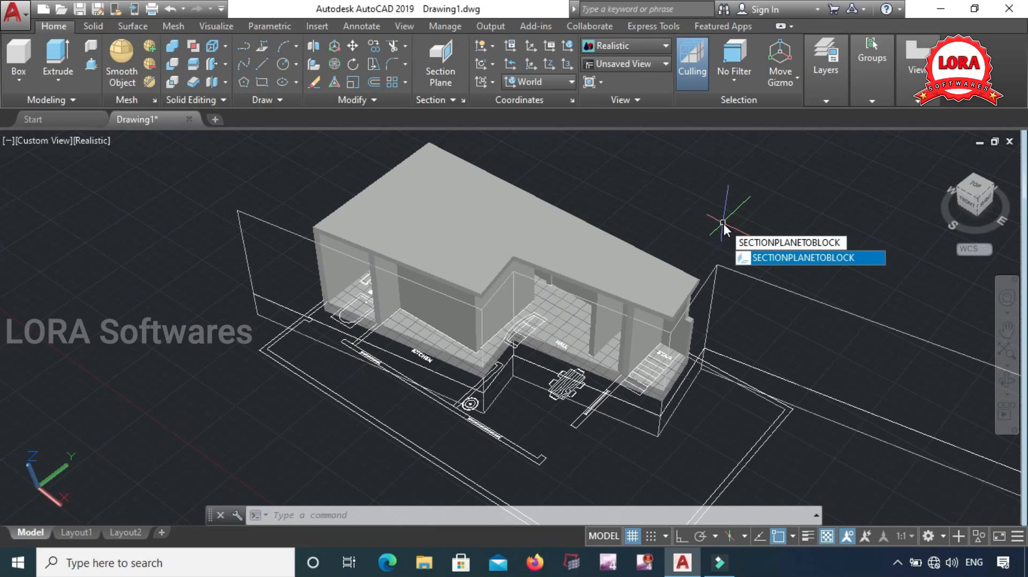
{"action": "key", "text": "Return"}
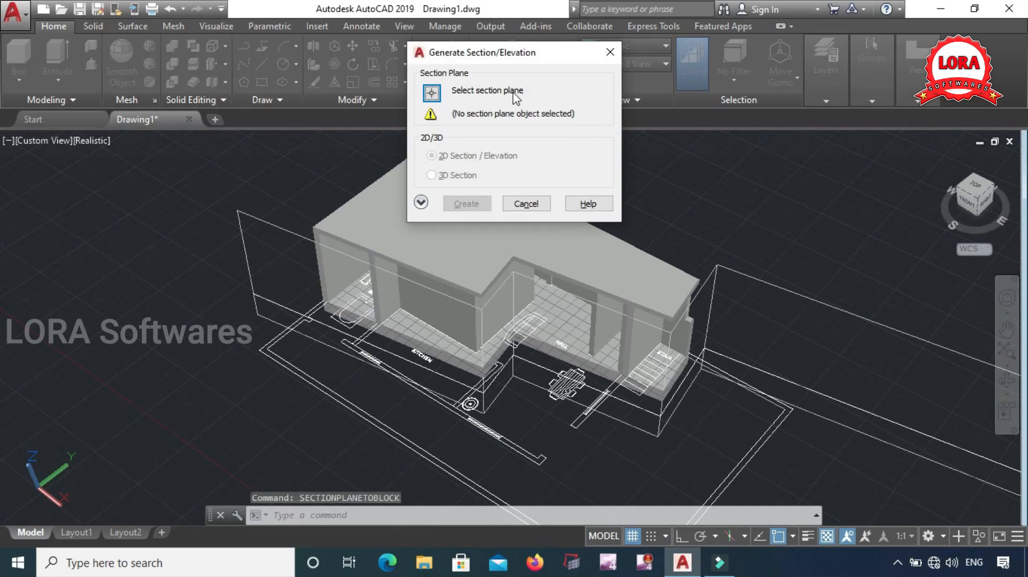
{"action": "left_click_drag", "start_coordinate": [553, 54], "coordinate": [790, 122]}
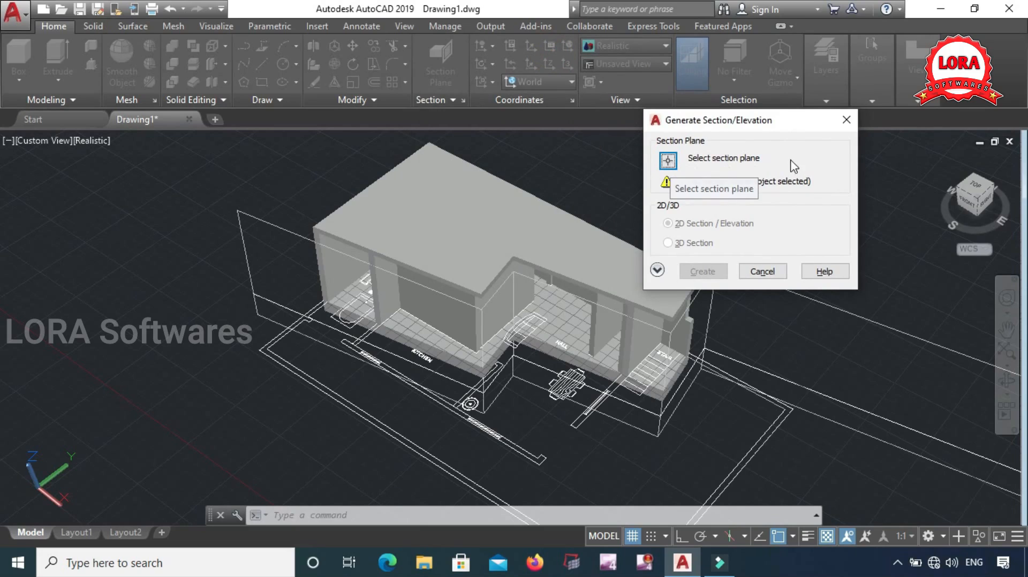
{"action": "left_click", "coordinate": [846, 120]}
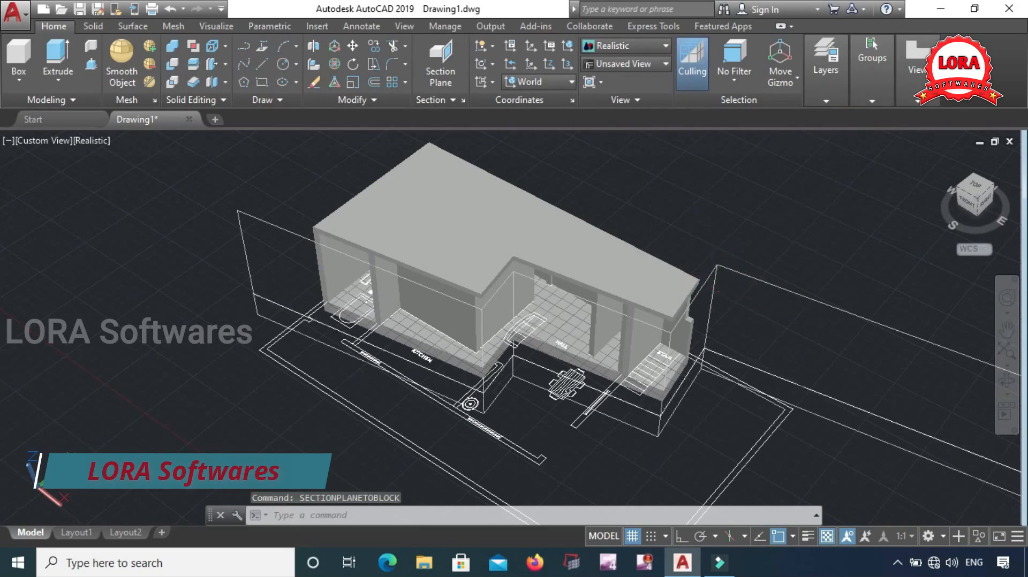
Run SECTIONPLANETOBLOCK and select the house's jogged section plane as the source of the section.
{"action": "middle_click_drag", "start_coordinate": [712, 287], "coordinate": [597, 270]}
{"action": "middle_click_drag", "start_coordinate": [627, 385], "coordinate": [685, 347], "text": "shift"}
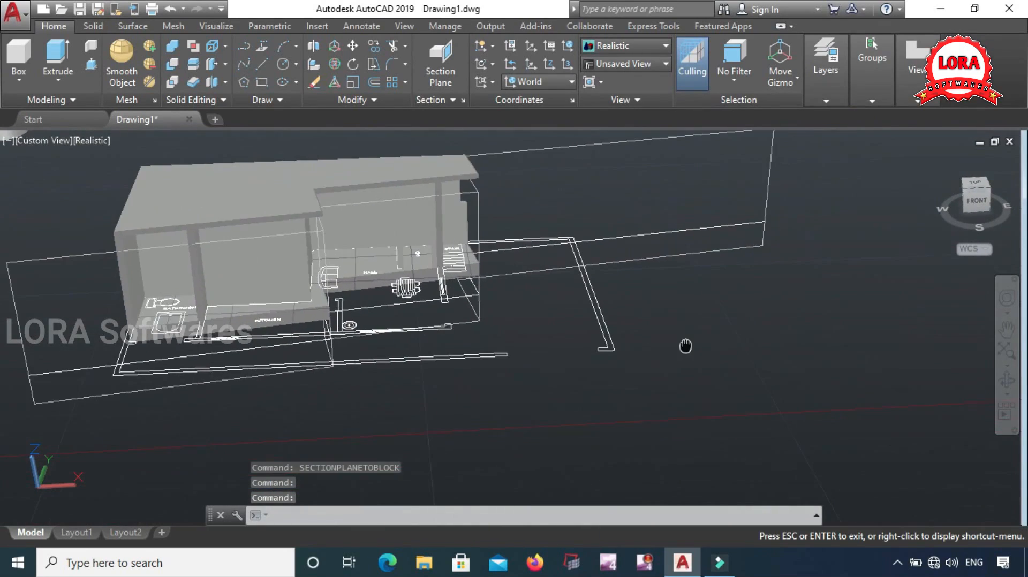
{"action": "key", "text": "Escape"}
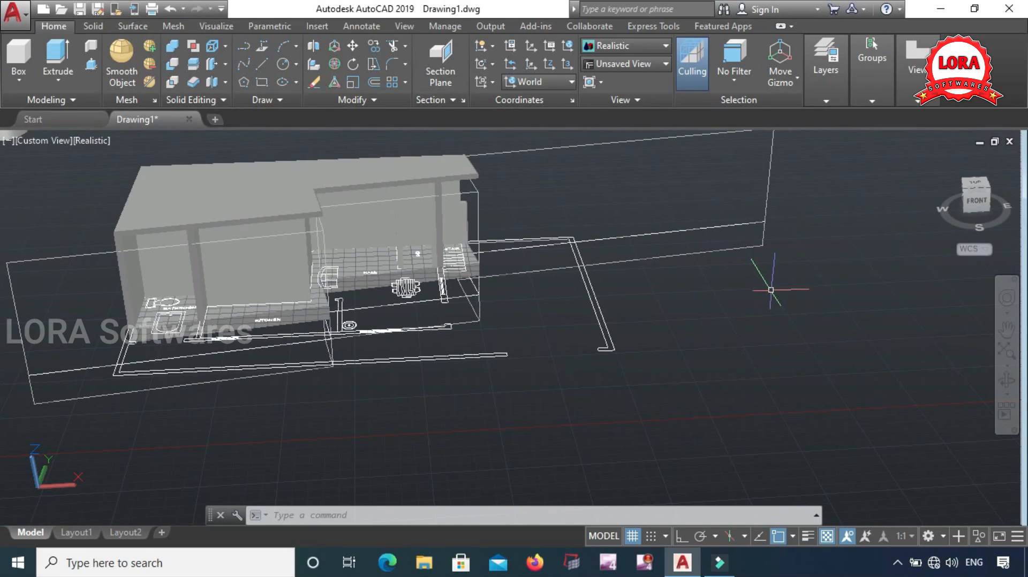
{"action": "type", "text": "sec"}
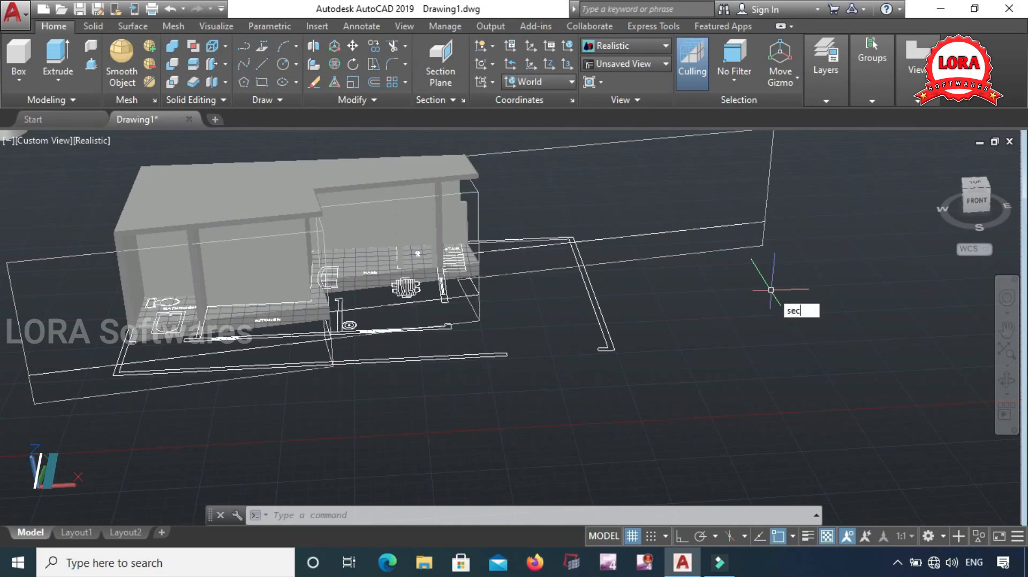
{"action": "type", "text": "tionp"}
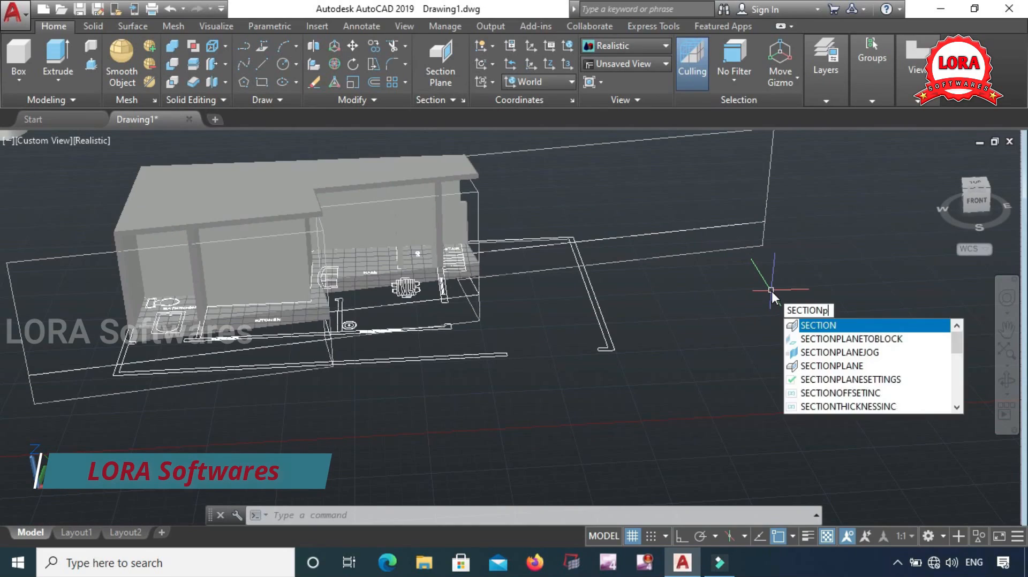
{"action": "type", "text": "laneto"}
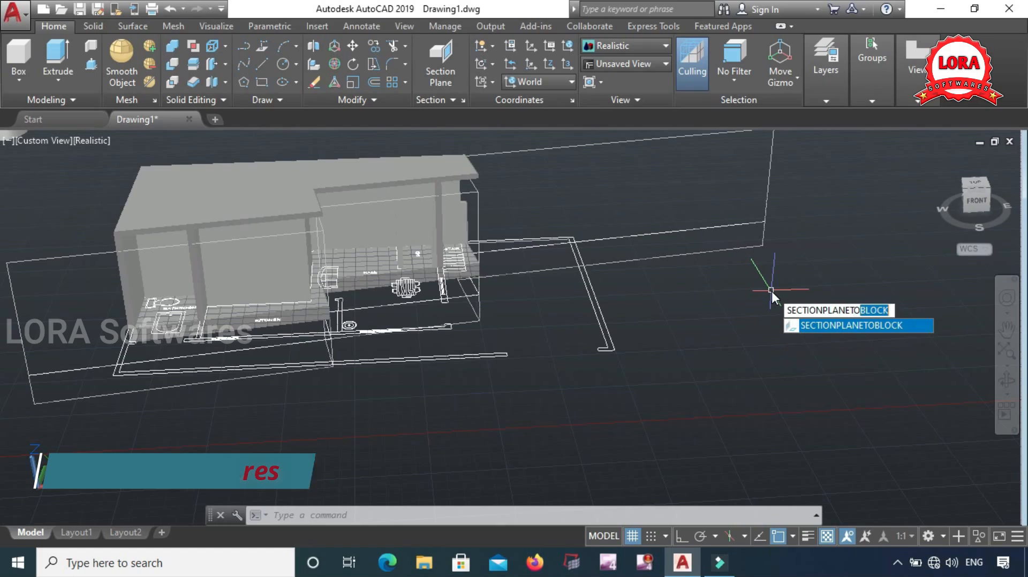
{"action": "type", "text": "block"}
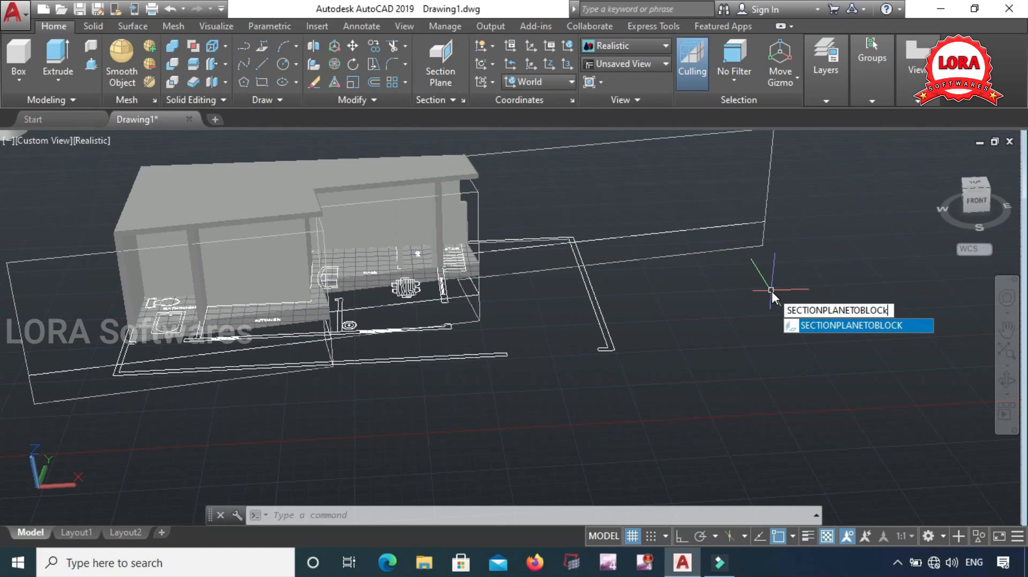
{"action": "key", "text": "Return"}
{"action": "left_click_drag", "start_coordinate": [529, 52], "coordinate": [815, 176]}
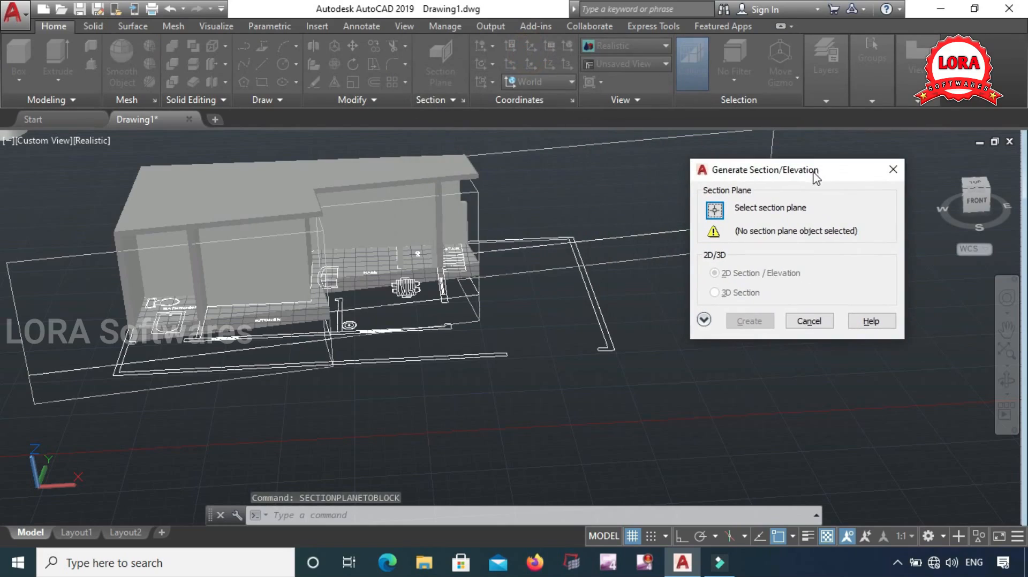
{"action": "left_click", "coordinate": [715, 212]}
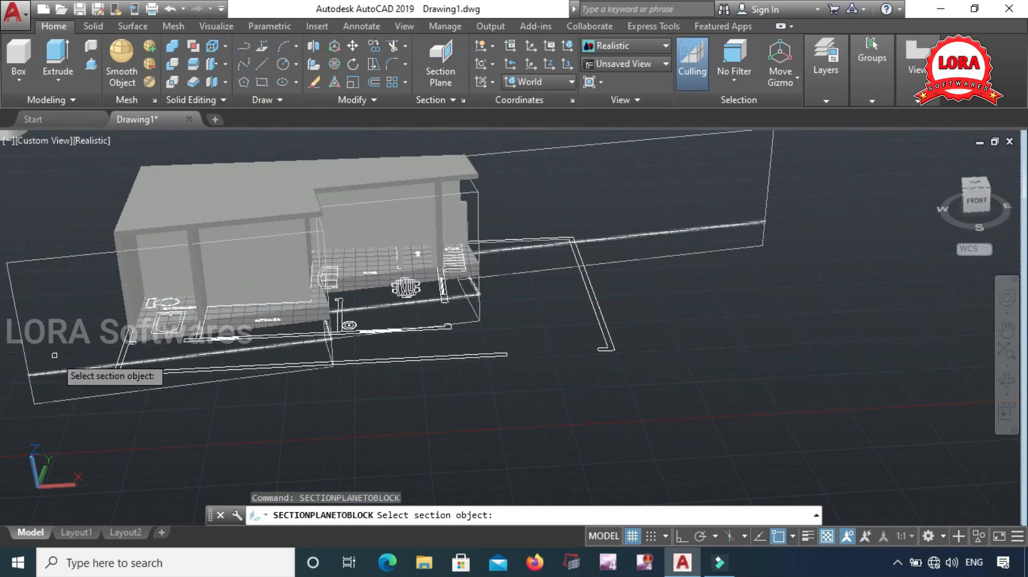
{"action": "left_click", "coordinate": [72, 372]}
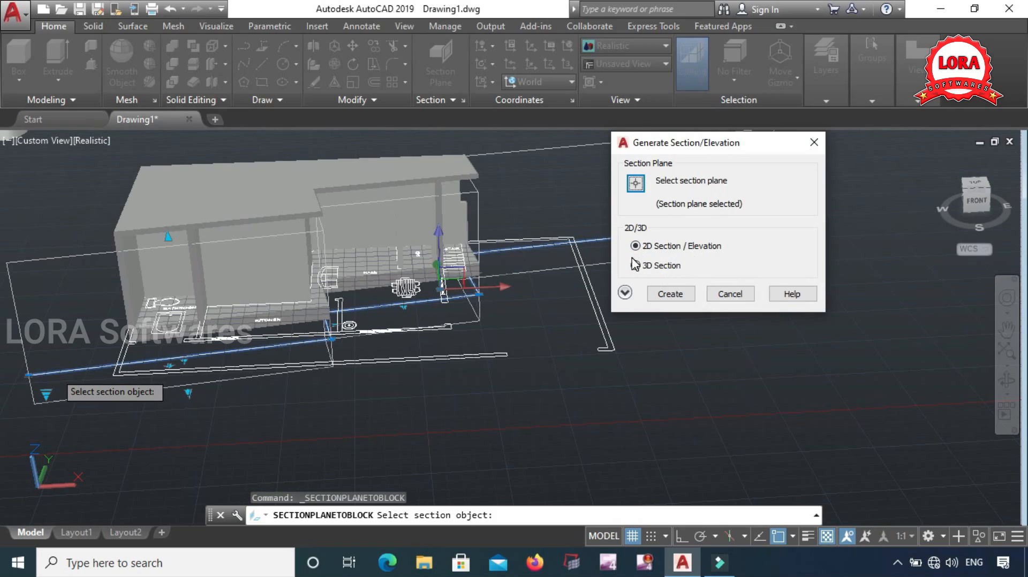
Create a 2D Section / Elevation block from the plane and insert it beside the house at X scale 1, matching Y scale and rotation 0.
{"action": "left_click", "coordinate": [670, 294]}
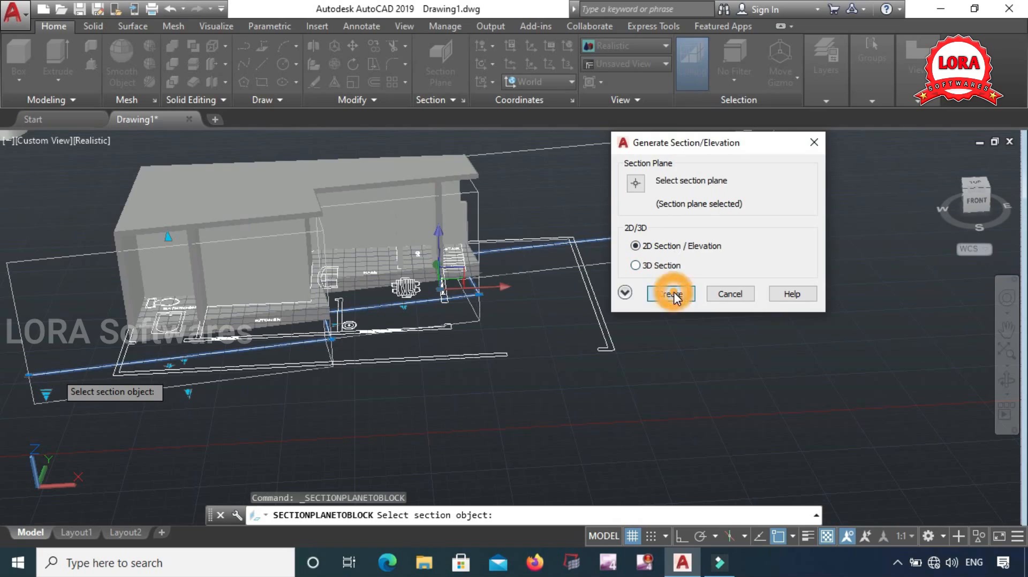
{"action": "scroll", "coordinate": [696, 374], "scroll_direction": "down", "scroll_amount": 1}
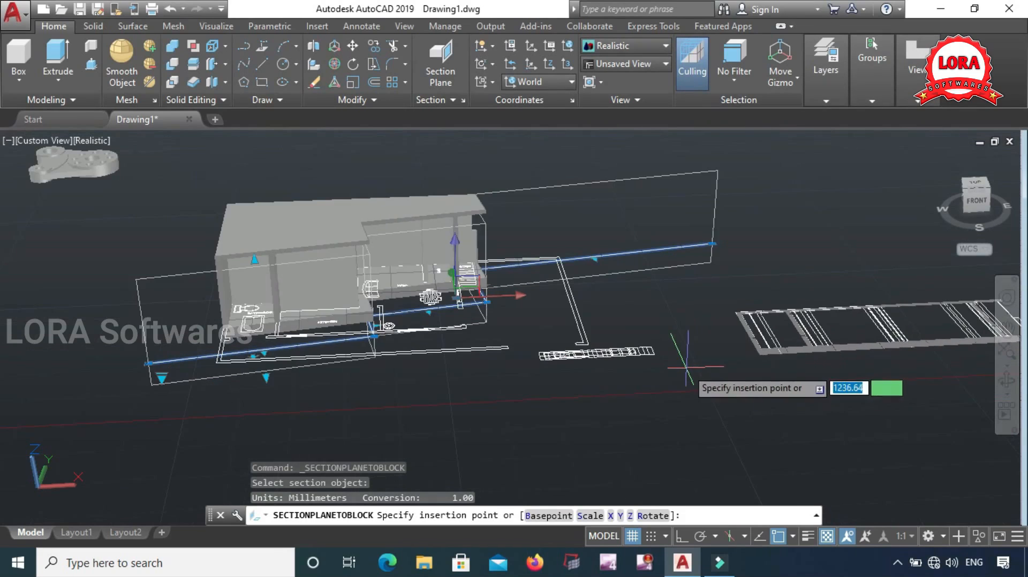
{"action": "middle_click_drag", "start_coordinate": [717, 356], "coordinate": [527, 369]}
{"action": "left_click", "coordinate": [692, 323]}
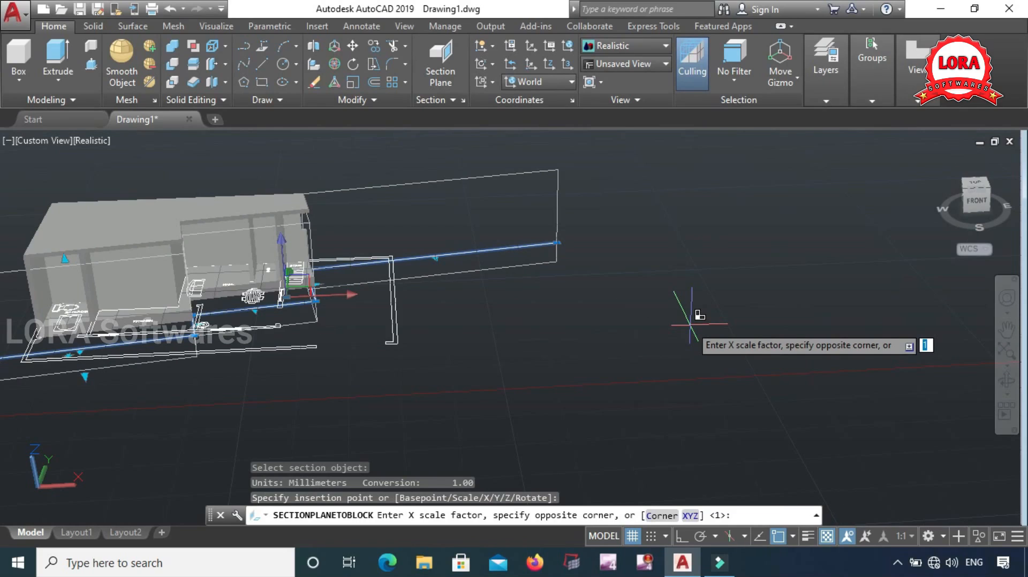
{"action": "type", "text": "1"}
{"action": "key", "text": "Return"}
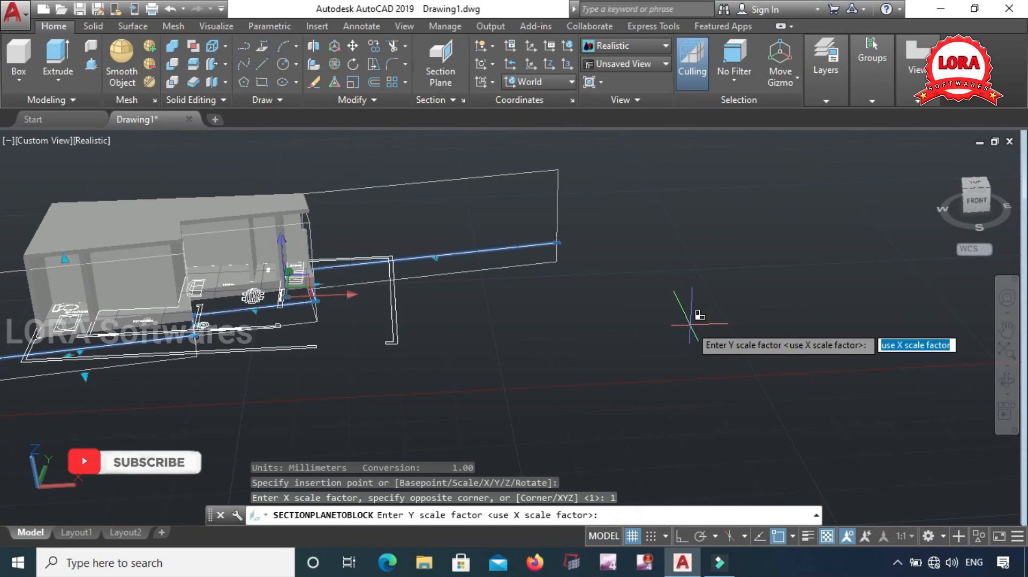
{"action": "key", "text": "Return"}
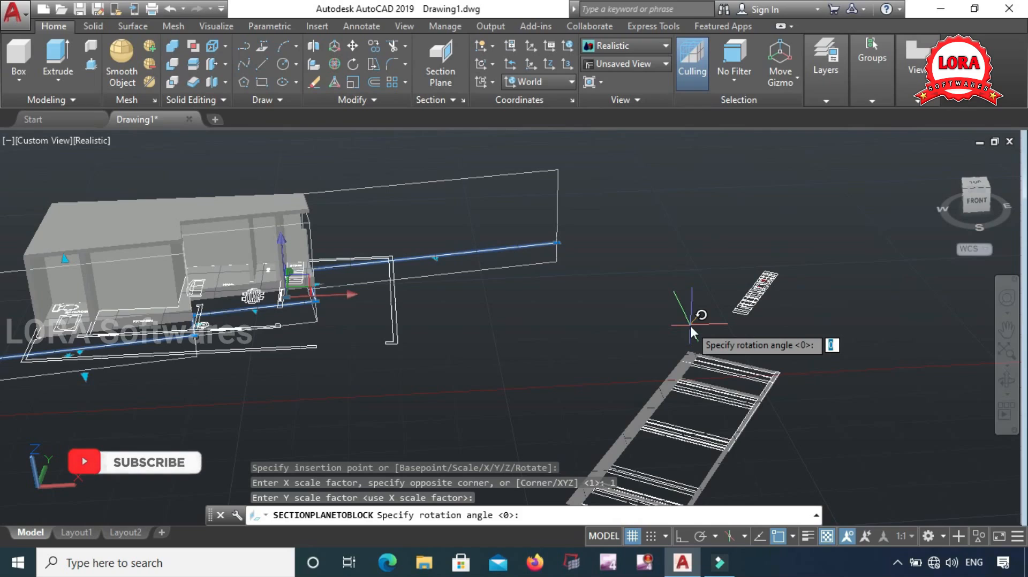
{"action": "key", "text": "Return"}
{"action": "key", "text": "Escape"}
{"action": "key", "text": "Escape"}
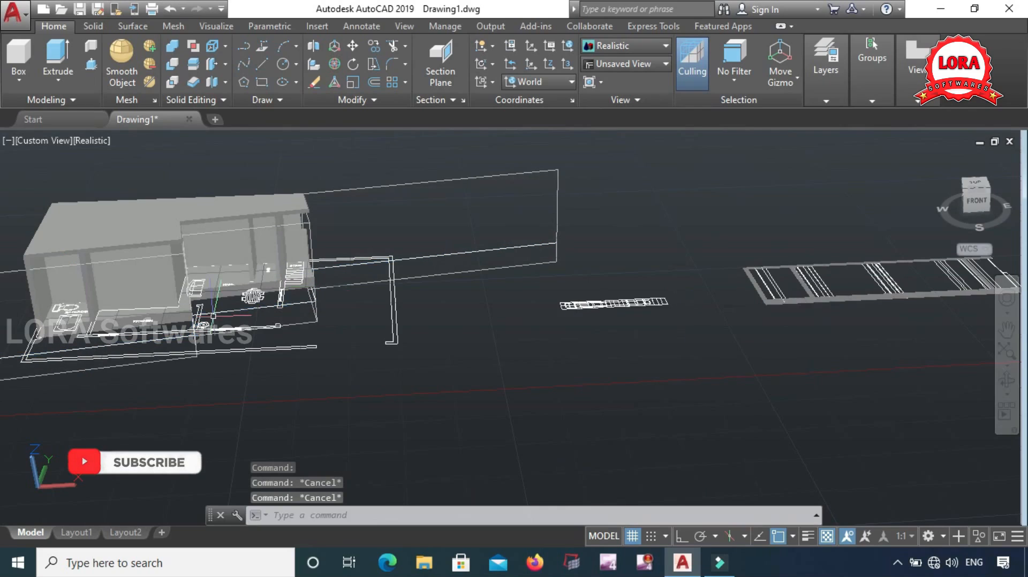
{"action": "left_click", "coordinate": [777, 296]}
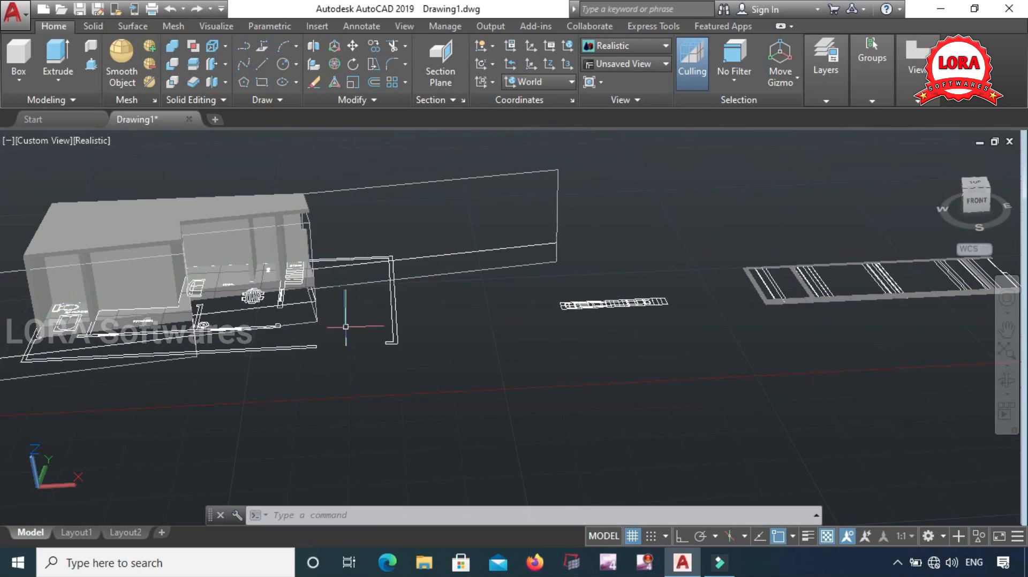
Generate another section from the house's jogged section plane, this time as a 3D Section.
{"action": "left_click", "coordinate": [455, 99]}
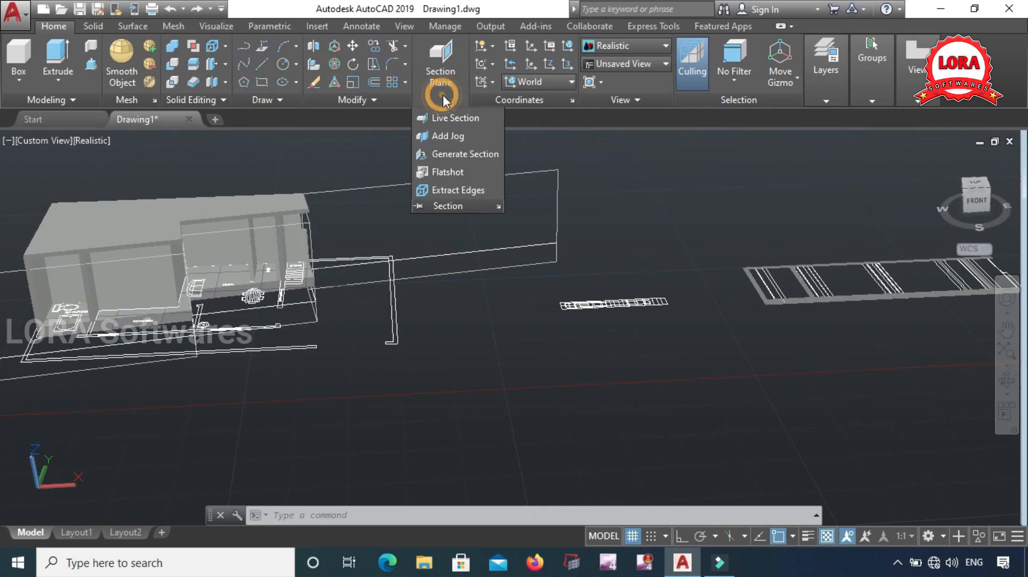
{"action": "left_click", "coordinate": [451, 155]}
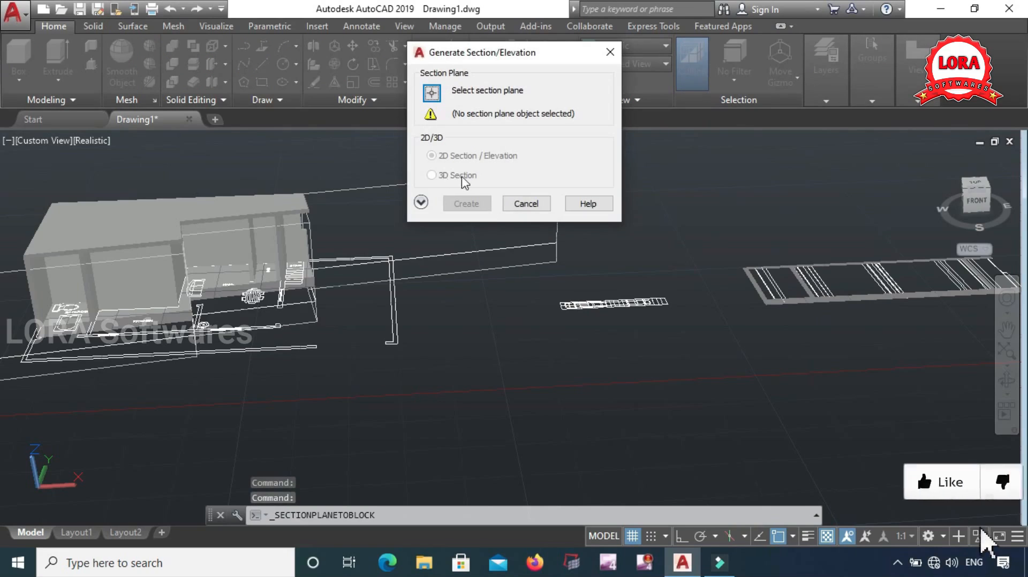
{"action": "left_click", "coordinate": [431, 93]}
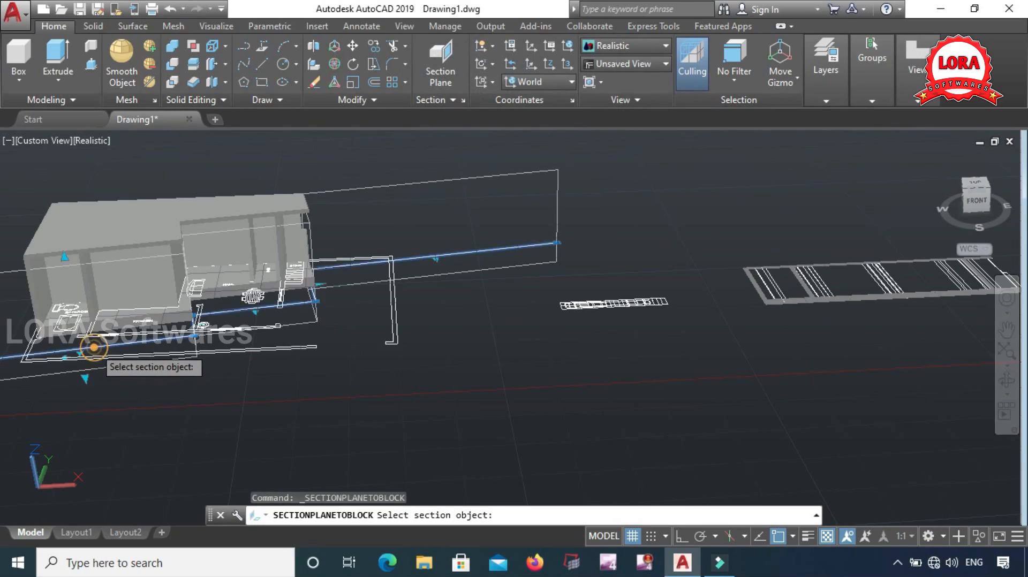
{"action": "left_click", "coordinate": [94, 347]}
{"action": "left_click", "coordinate": [432, 175]}
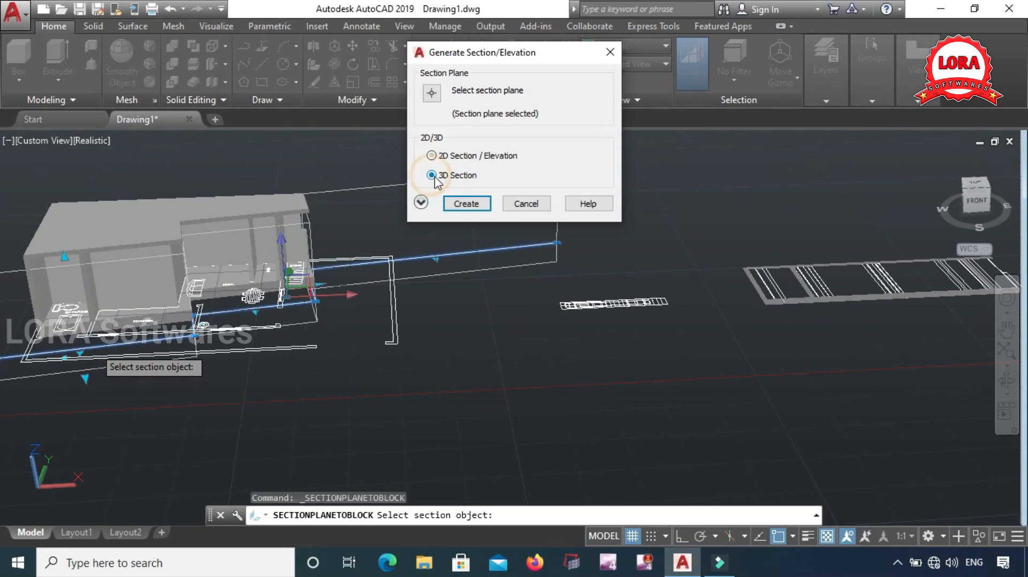
{"action": "left_click", "coordinate": [470, 204]}
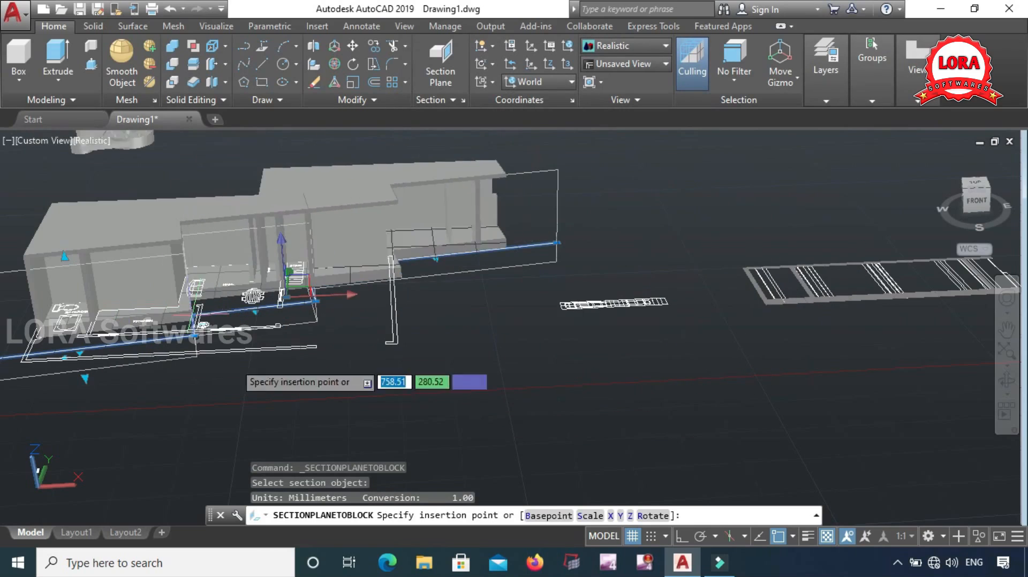
Insert the 3D section block in front of the 2D section block, accepting the default scale factors and rotation.
{"action": "scroll", "coordinate": [696, 407], "scroll_direction": "down", "scroll_amount": 2}
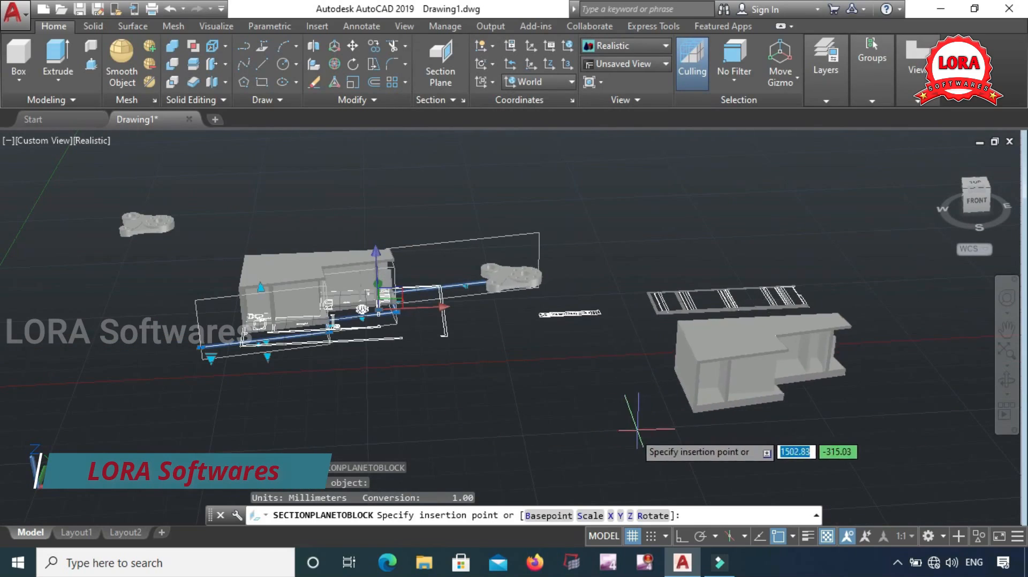
{"action": "left_click", "coordinate": [620, 431]}
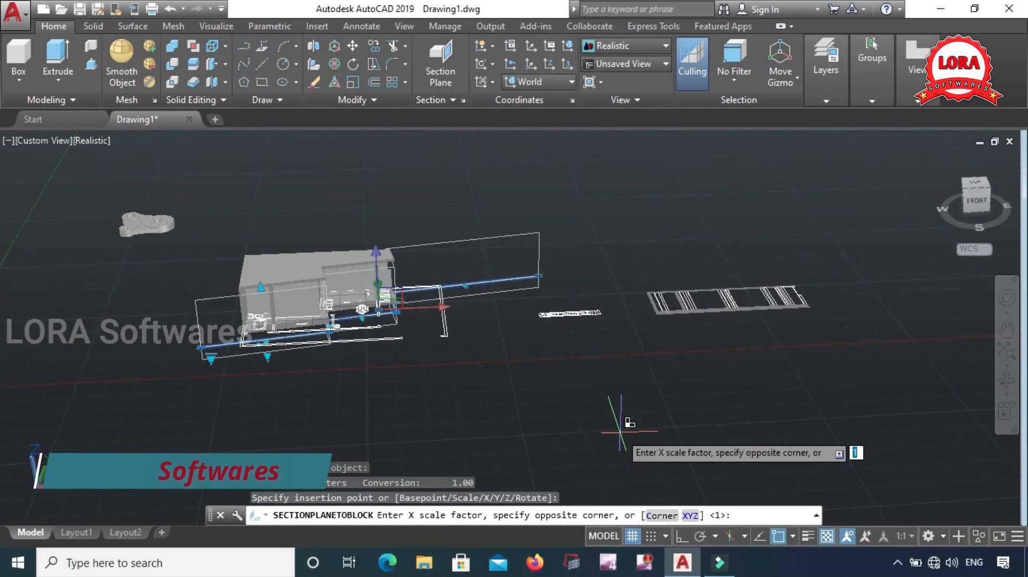
{"action": "key", "text": "Return"}
{"action": "key", "text": "Return"}
{"action": "key", "text": "Return"}
{"action": "key", "text": "Escape"}
{"action": "key", "text": "Escape"}
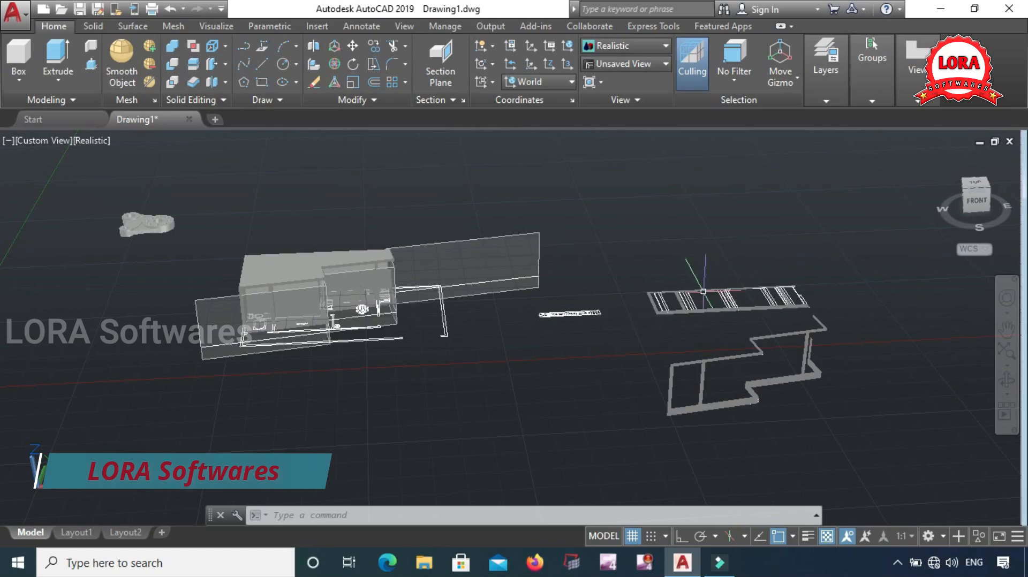
Extract the edges of the house's roof slab with Extract Edges, and undo the extraction.
{"action": "scroll", "coordinate": [703, 290], "scroll_direction": "up", "scroll_amount": 2}
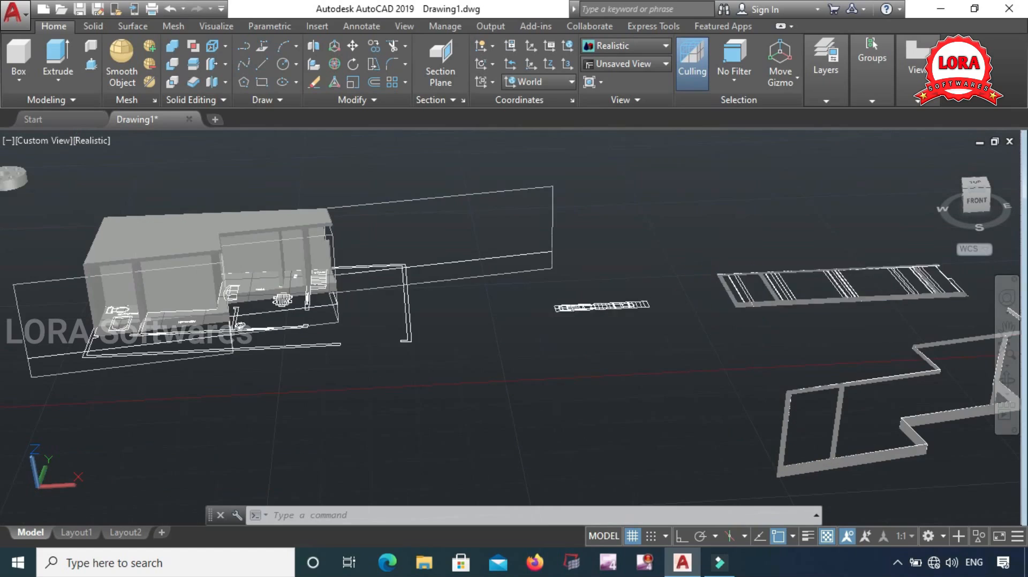
{"action": "scroll", "coordinate": [736, 338], "scroll_direction": "up", "scroll_amount": 2}
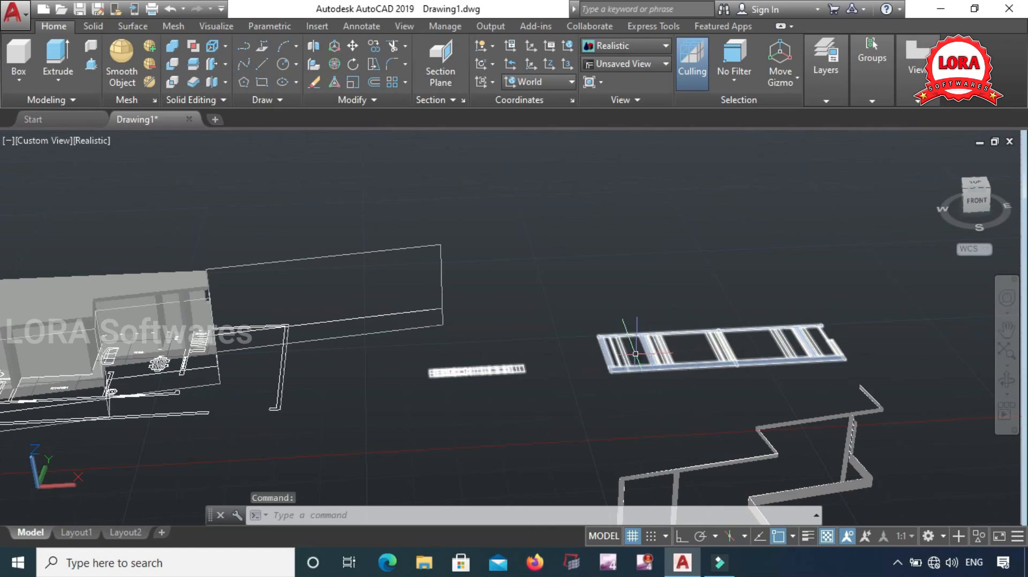
{"action": "scroll", "coordinate": [579, 252], "scroll_direction": "down", "scroll_amount": 1}
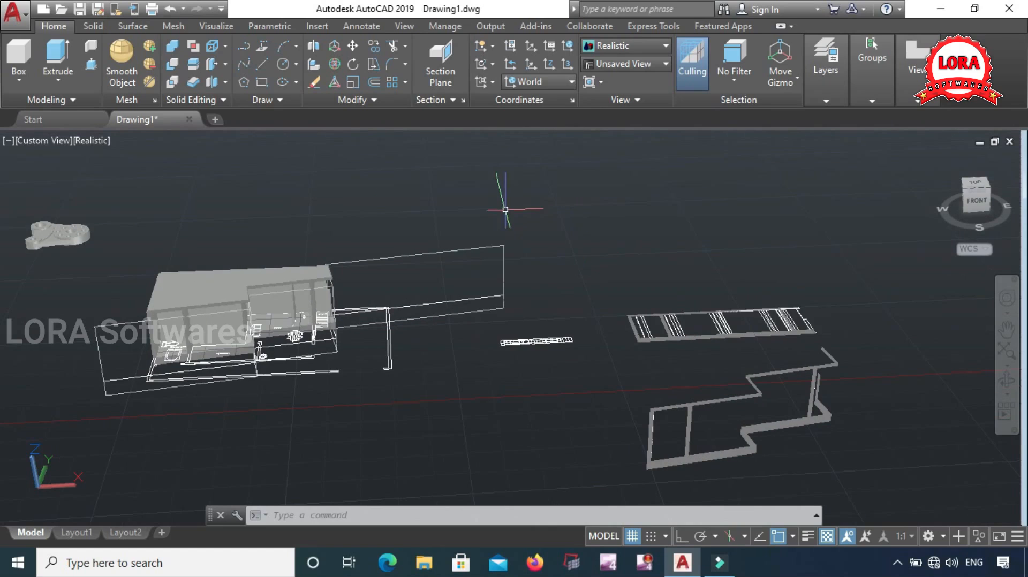
{"action": "left_click", "coordinate": [444, 96]}
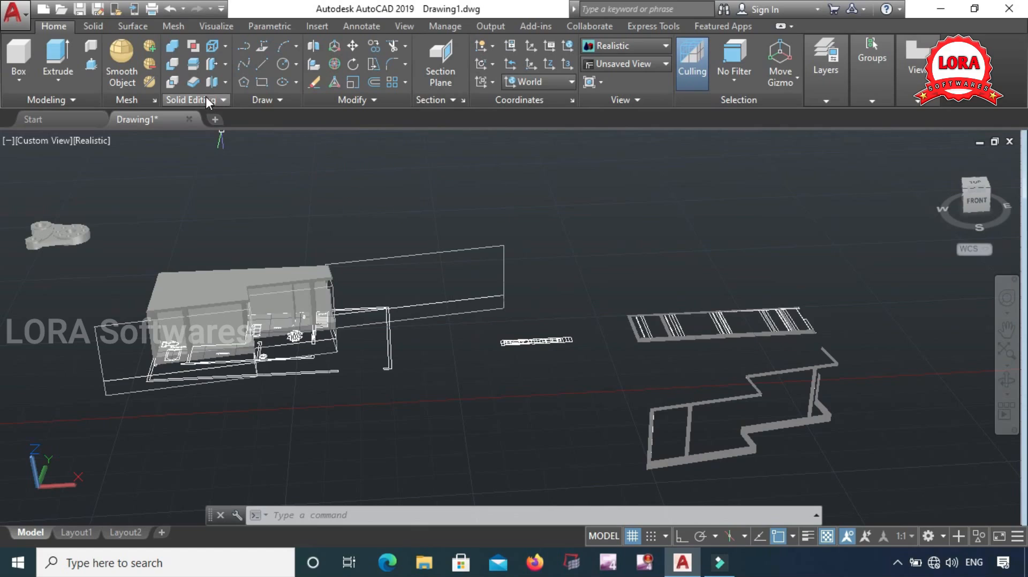
{"action": "left_click", "coordinate": [223, 44]}
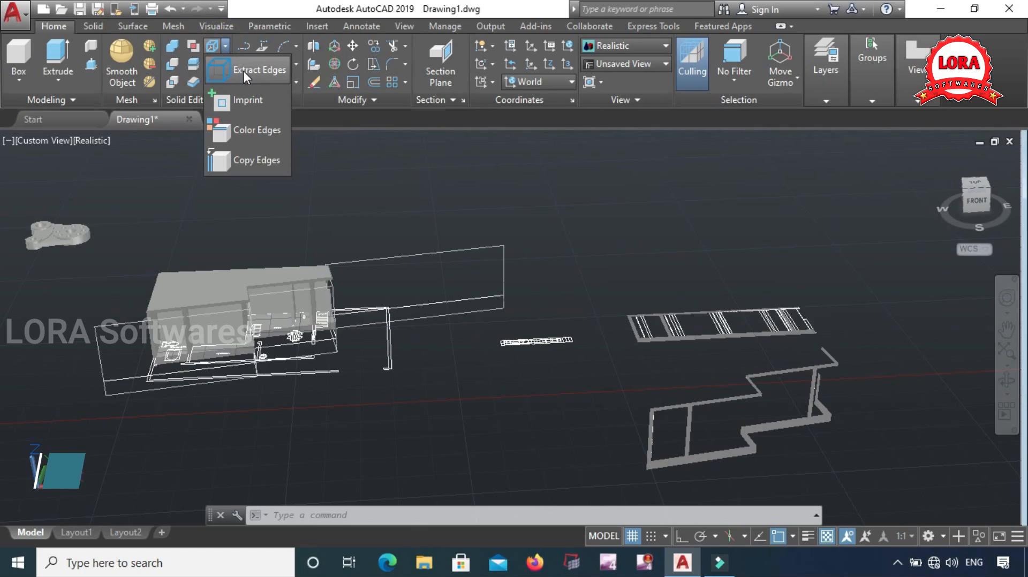
{"action": "left_click", "coordinate": [454, 98]}
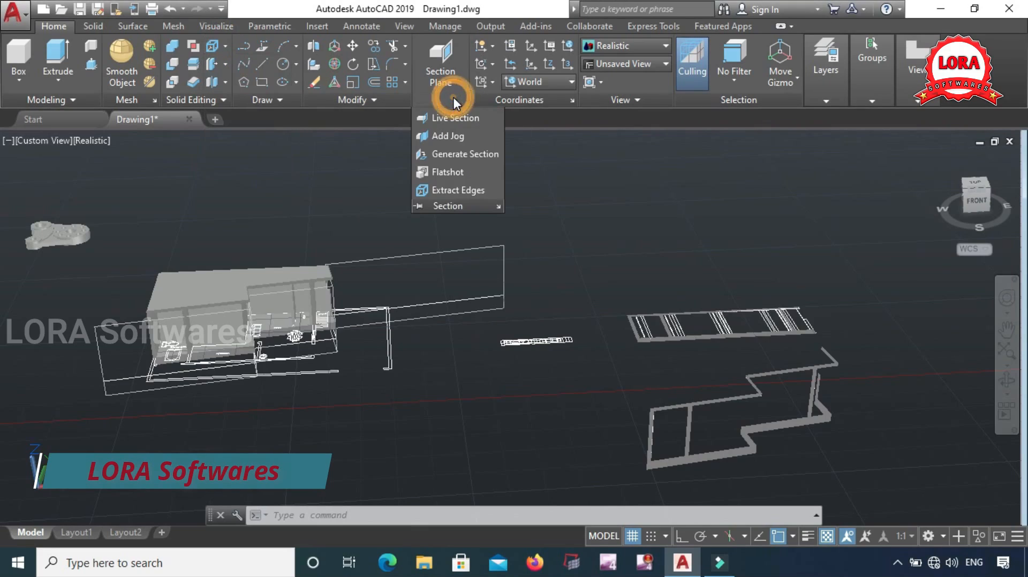
{"action": "left_click", "coordinate": [447, 190]}
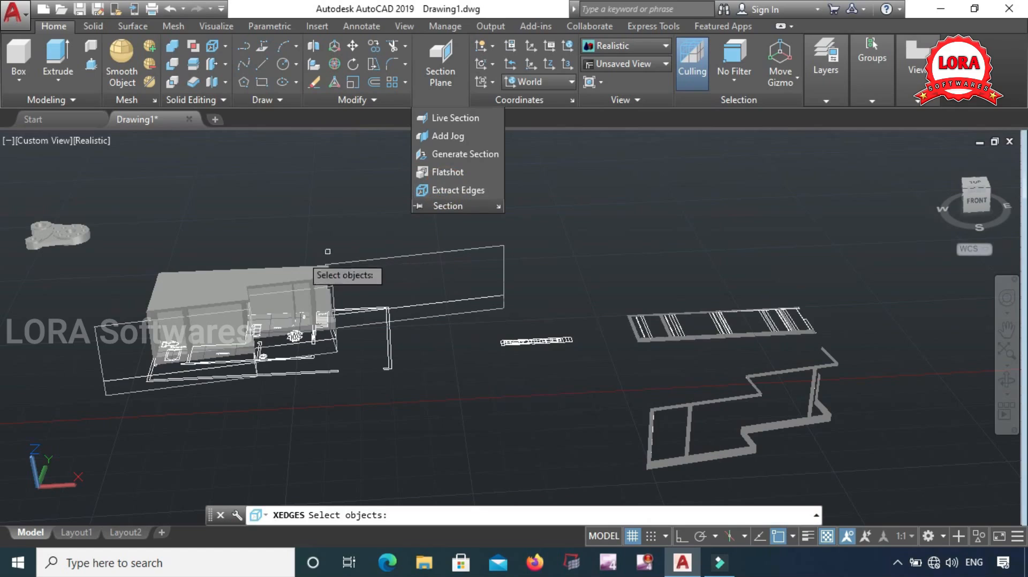
{"action": "left_click", "coordinate": [190, 286]}
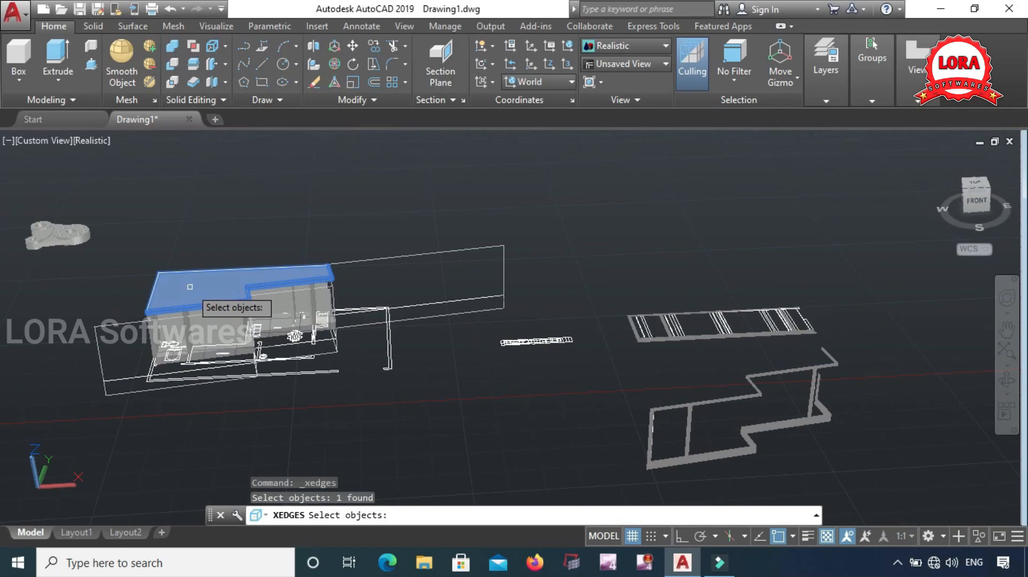
{"action": "key", "text": "Return"}
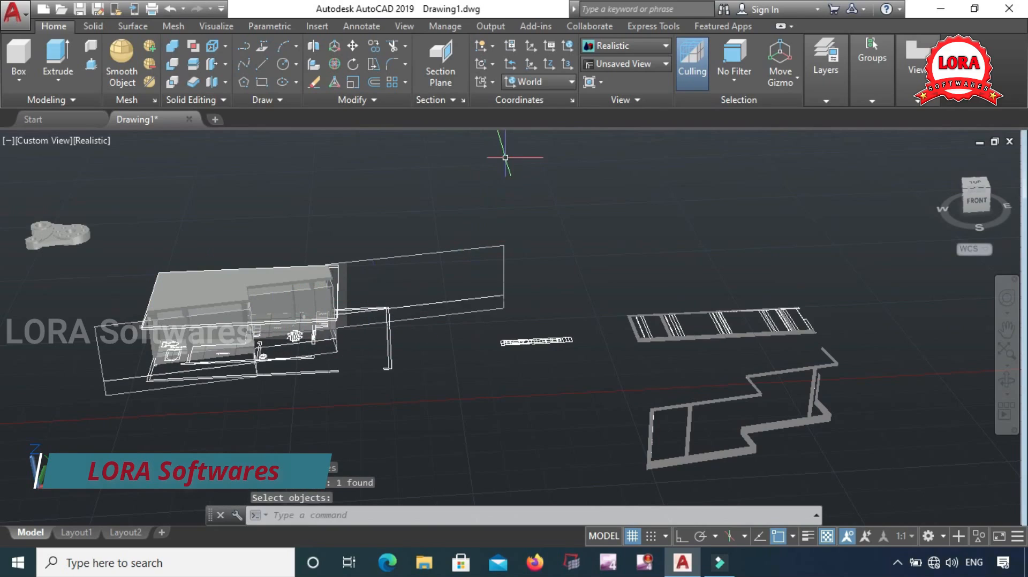
{"action": "key", "text": "ctrl+z"}
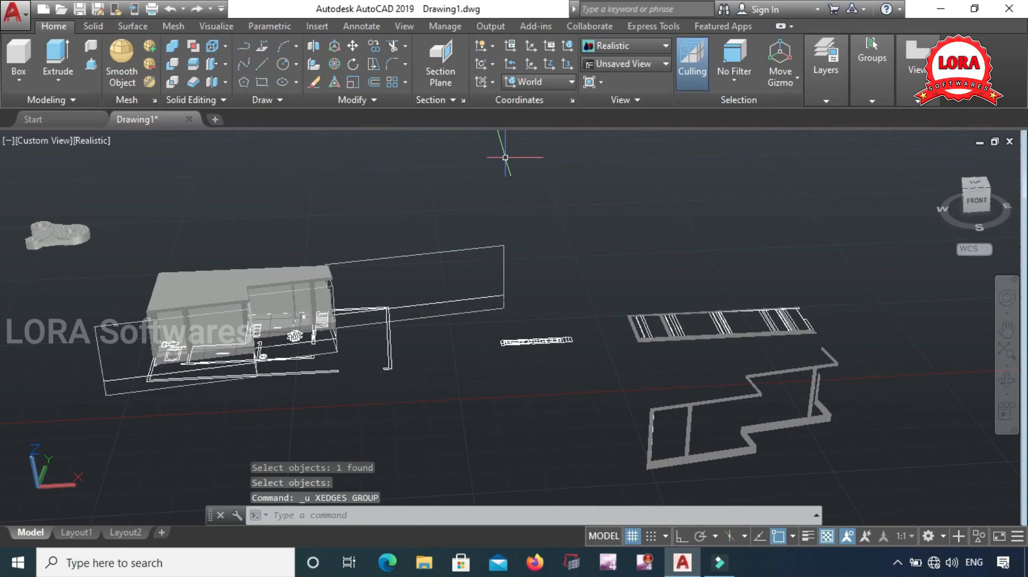